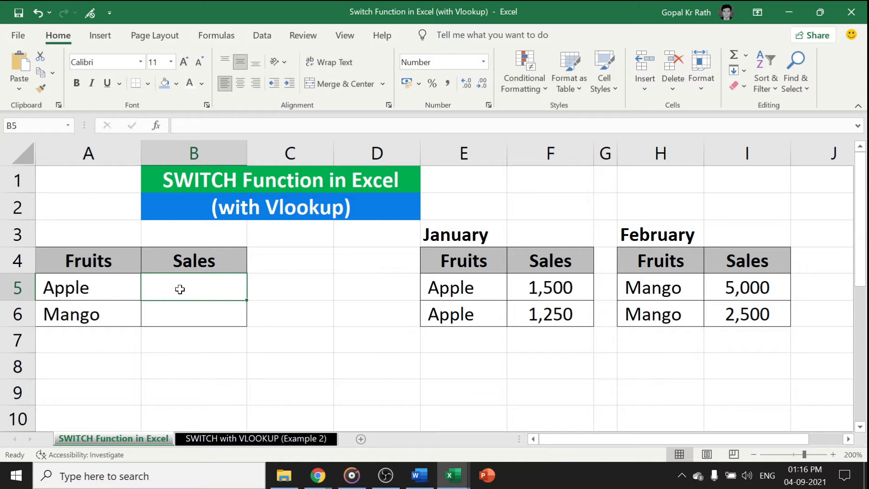
# Examine the Example 2 sheet, the fruit summary table, and the January and February sales tables on the SWITCH Function in Excel sheet
pyautogui.click(229, 439)
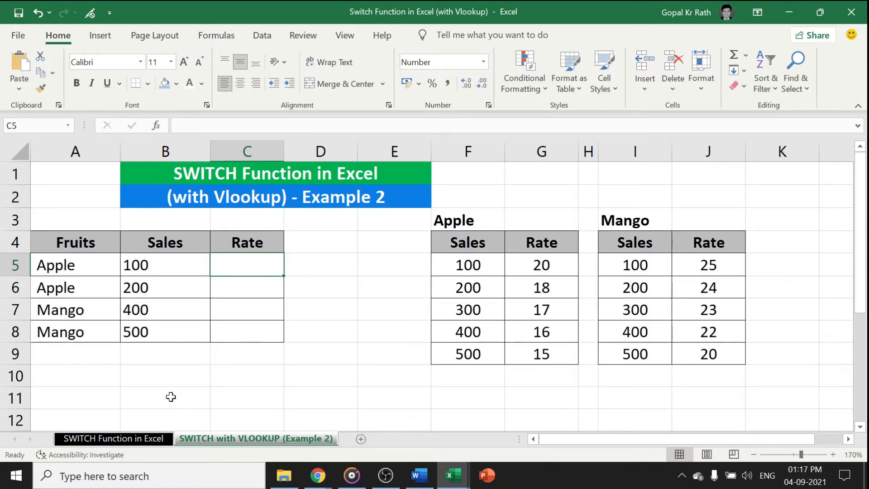
pyautogui.click(79, 438)
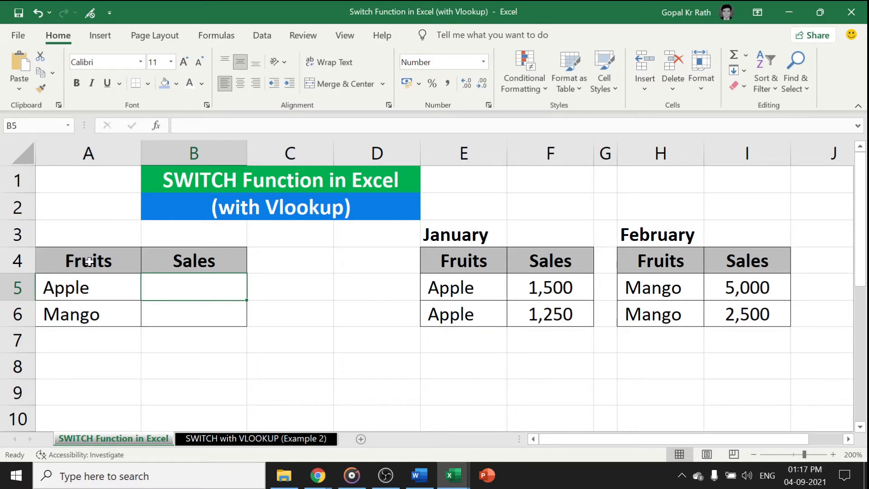
pyautogui.moveTo(86, 262); pyautogui.dragTo(84, 315)
pyautogui.click(178, 265)
pyautogui.moveTo(182, 283); pyautogui.dragTo(91, 305)
pyautogui.click(68, 290)
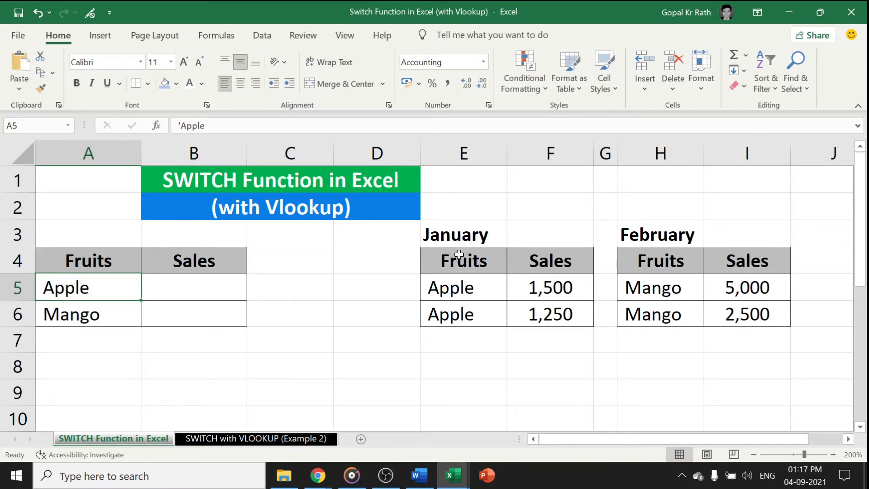
pyautogui.moveTo(449, 245); pyautogui.dragTo(529, 318)
pyautogui.moveTo(658, 233); pyautogui.dragTo(721, 314)
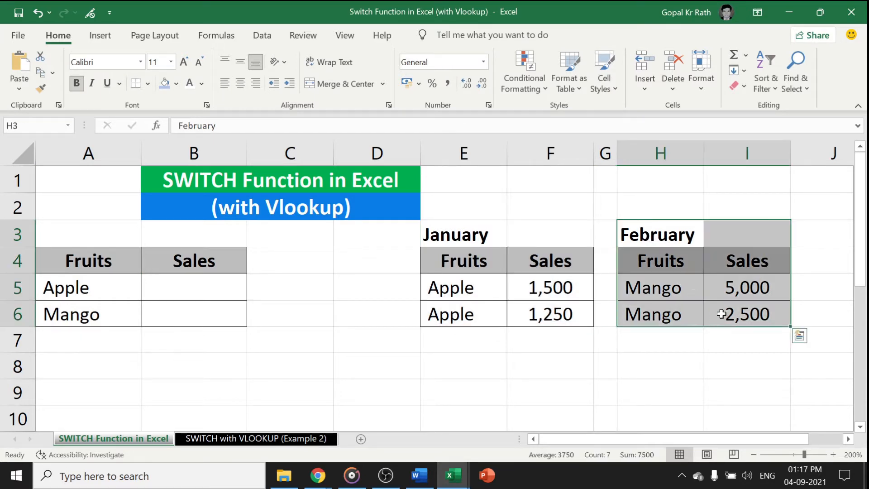
# Enter =VLOOKUP(A5,E:F,2,0) in B5 to look up sales in the January table, and fill the formula down to B6
pyautogui.click(162, 285)
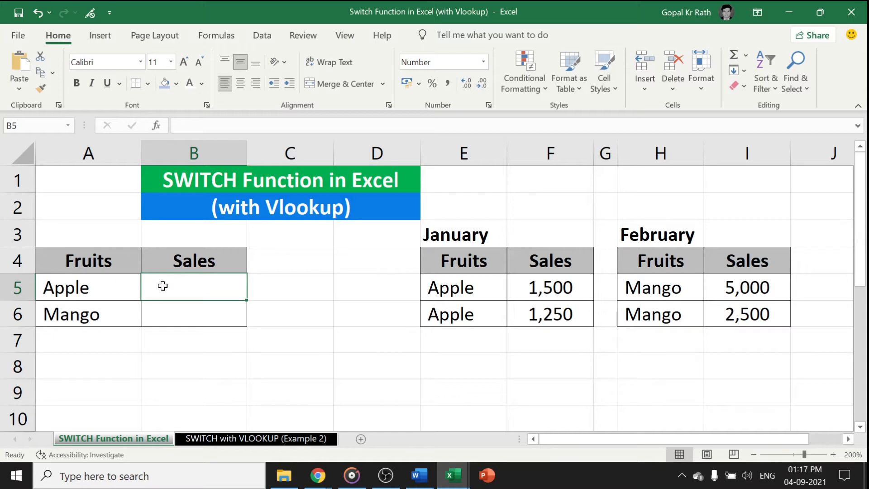
pyautogui.write('=vlo')
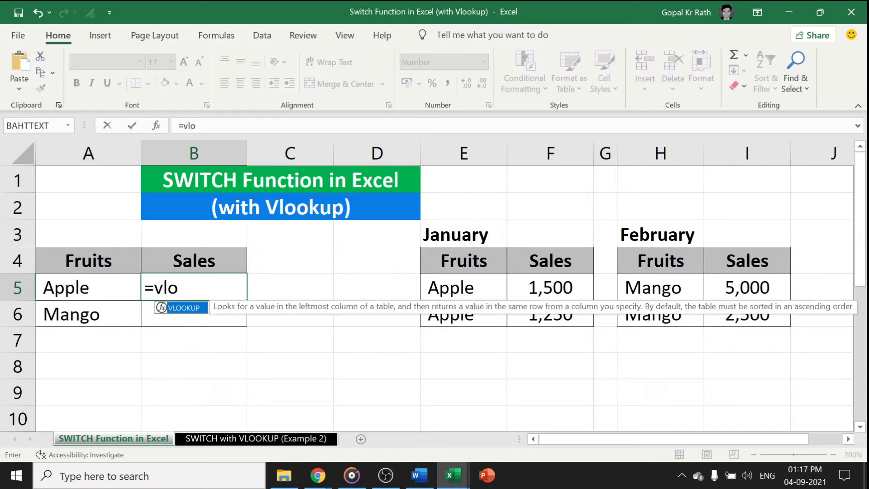
pyautogui.press('Tab')
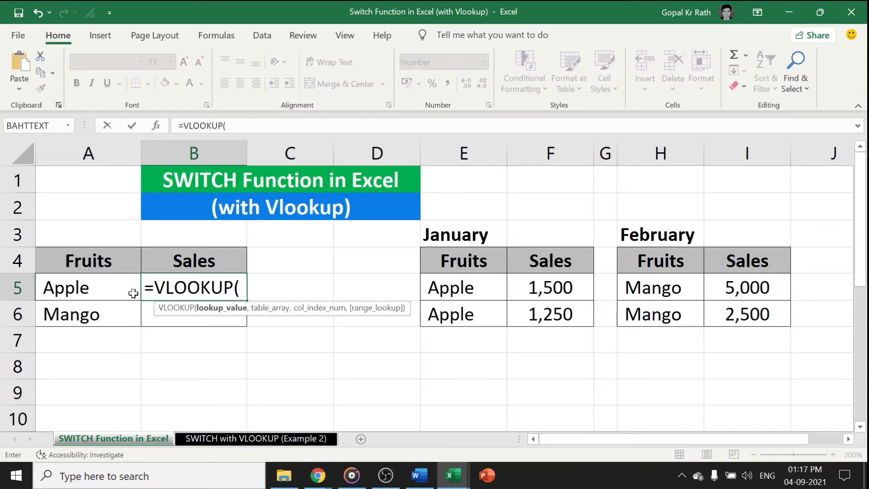
pyautogui.click(94, 290)
pyautogui.write(',')
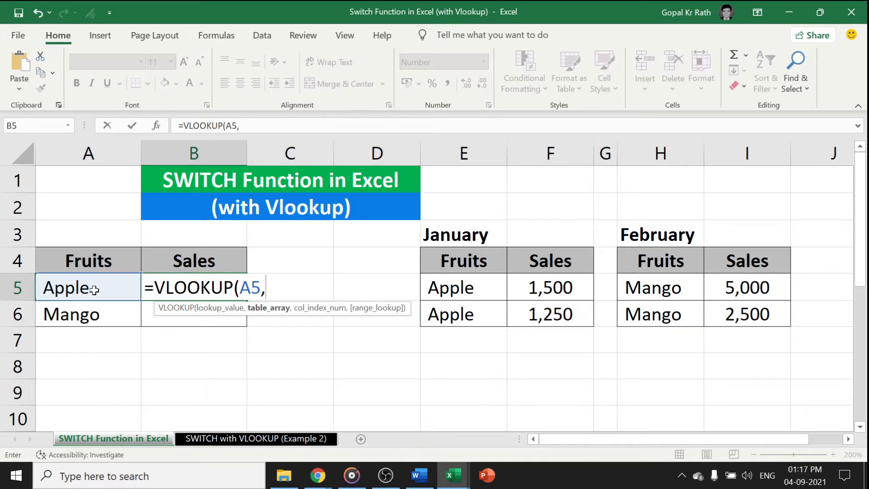
pyautogui.moveTo(435, 256); pyautogui.dragTo(531, 313)
pyautogui.moveTo(479, 154); pyautogui.dragTo(557, 153)
pyautogui.write(',2,0')
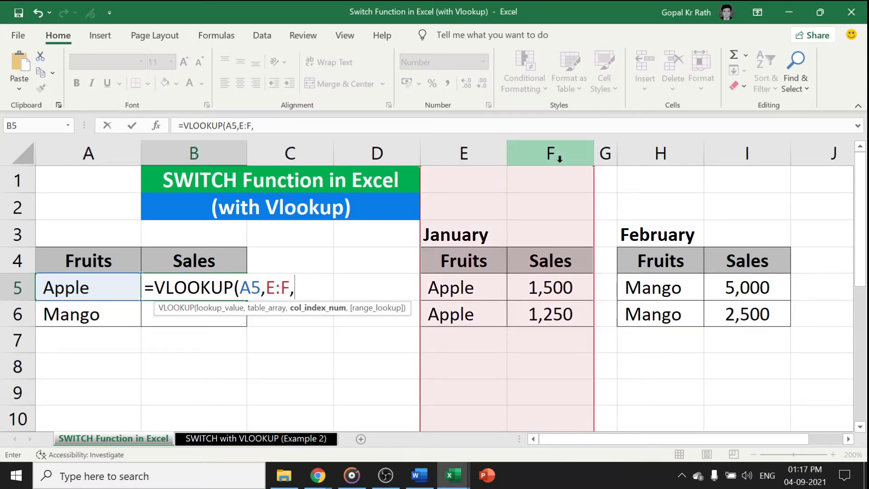
pyautogui.write(')')
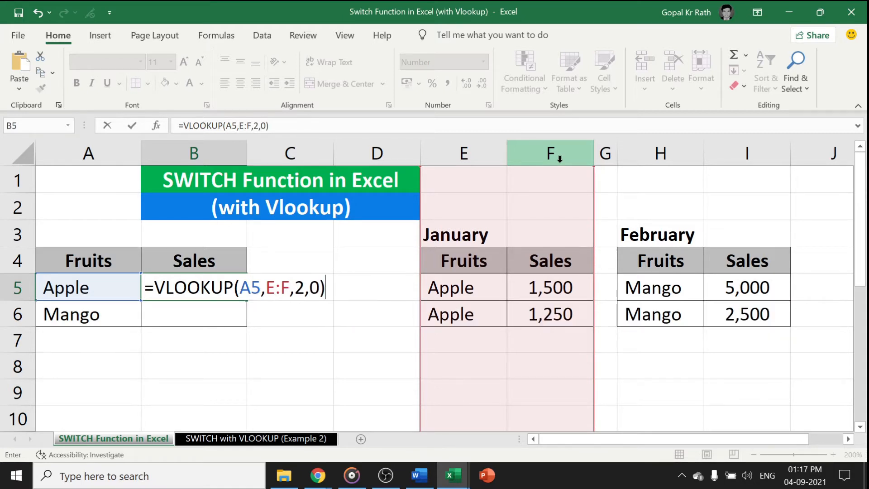
pyautogui.press('Return')
pyautogui.hotkey('ctrl', 'd')
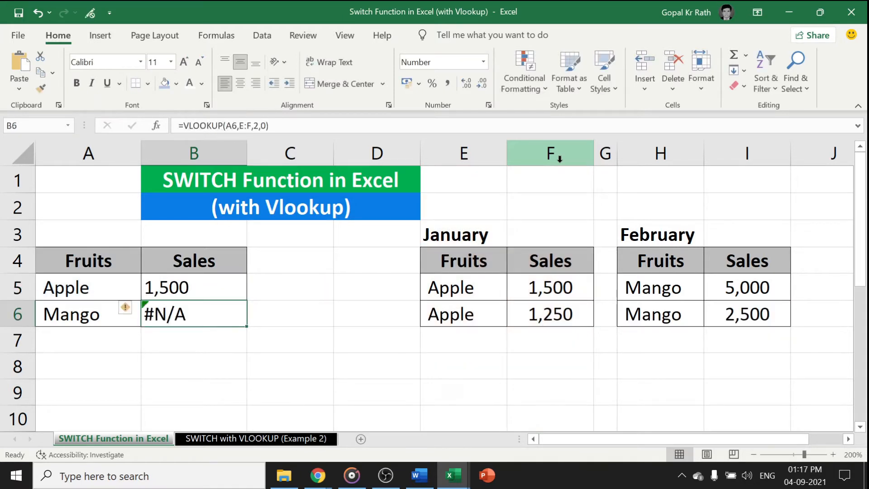
# Wrap the VLOOKUP formula in B5 in an IFERROR function, ready for a fallback argument covering the February table
pyautogui.click(662, 244)
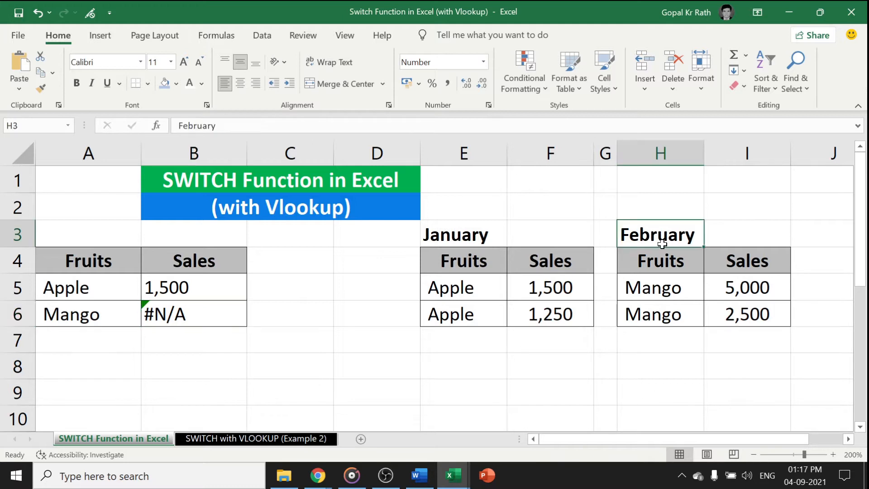
pyautogui.moveTo(662, 244); pyautogui.dragTo(753, 310)
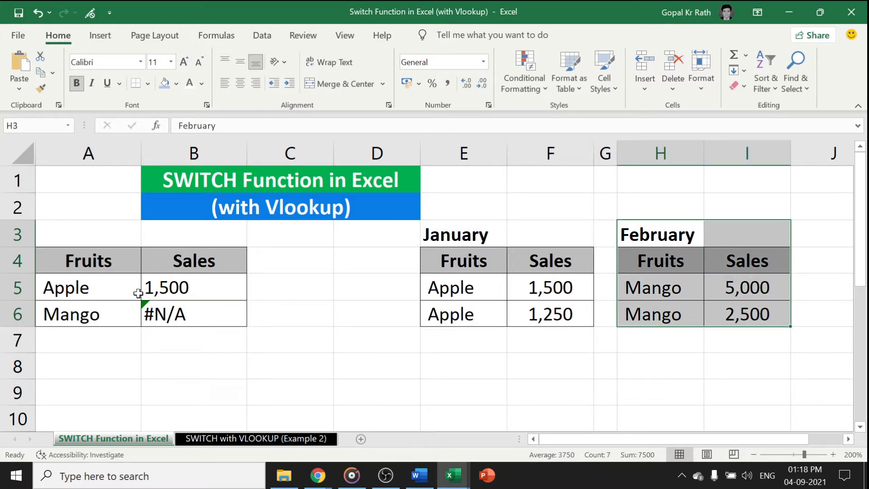
pyautogui.click(172, 294)
pyautogui.click(272, 126)
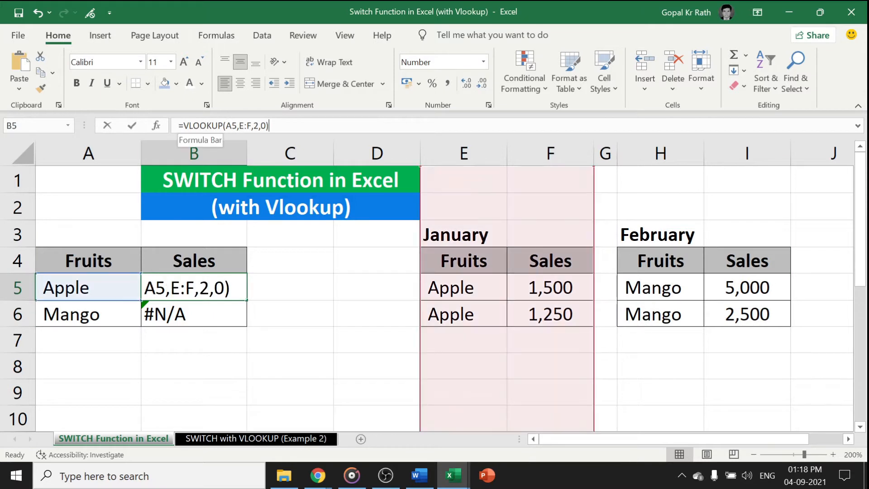
pyautogui.click(183, 125)
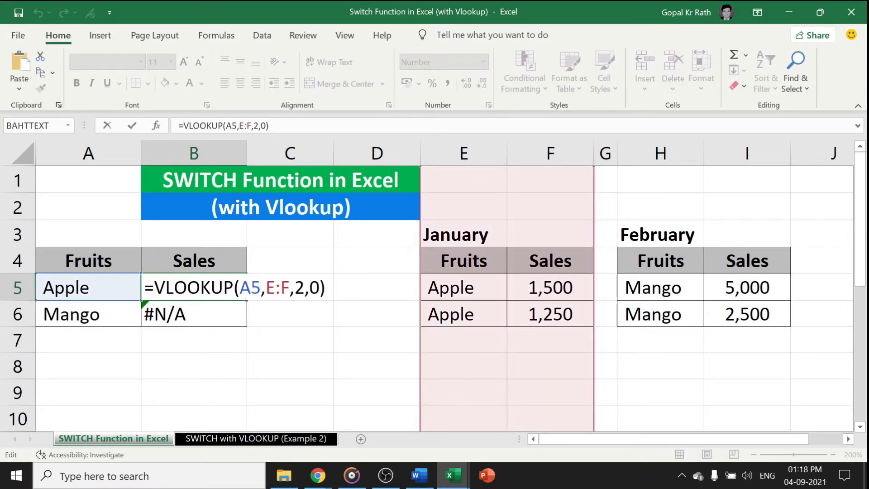
pyautogui.write('iferror')
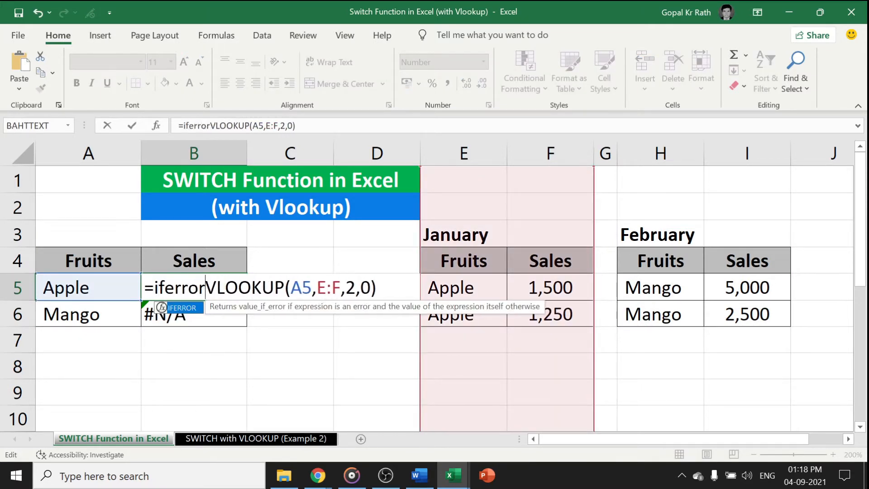
pyautogui.write('(')
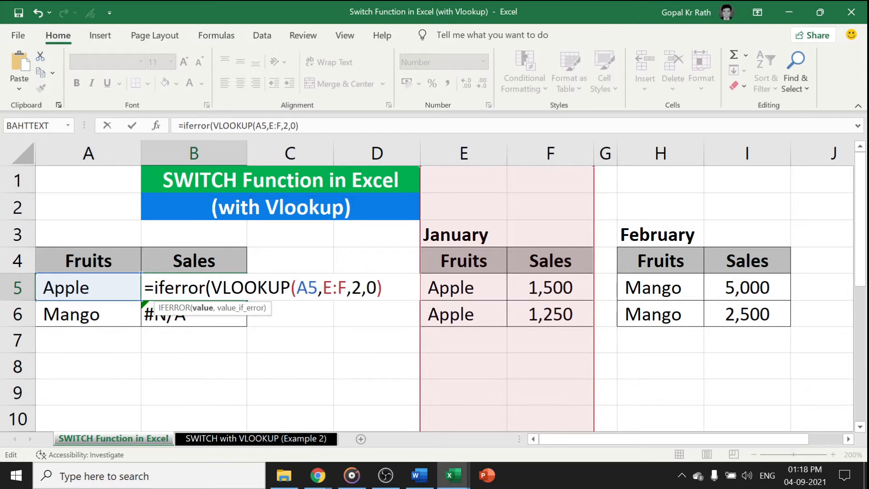
pyautogui.press('End')
pyautogui.write(',')
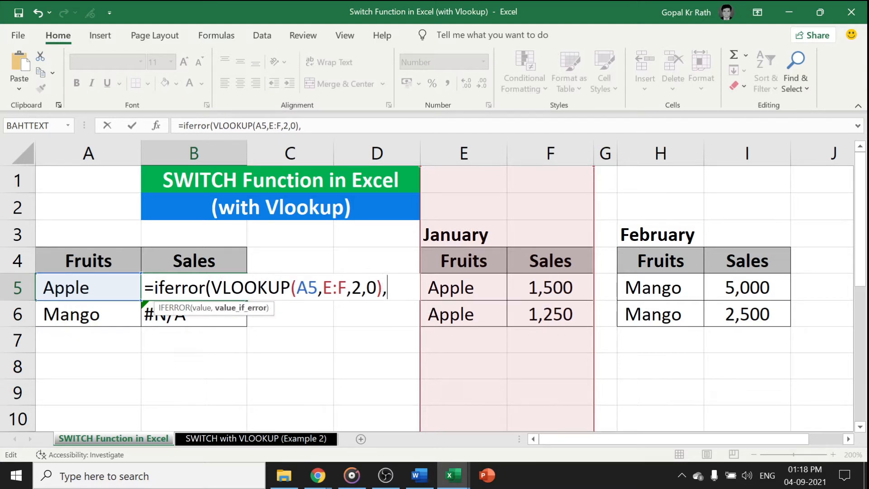
pyautogui.write('vloo')
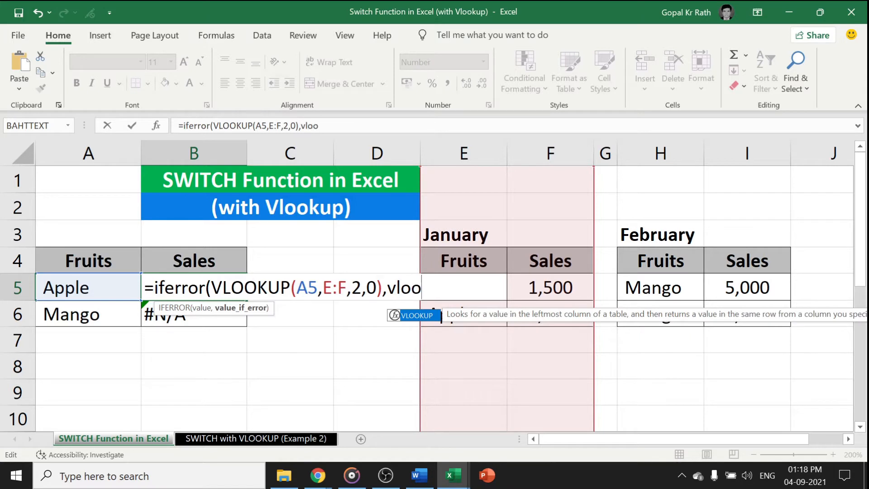
# Complete B5's IFERROR formula with the fallback VLOOKUP(A5,H:I,2,0) and fill it down to B6
pyautogui.press('Tab')
pyautogui.click(84, 290)
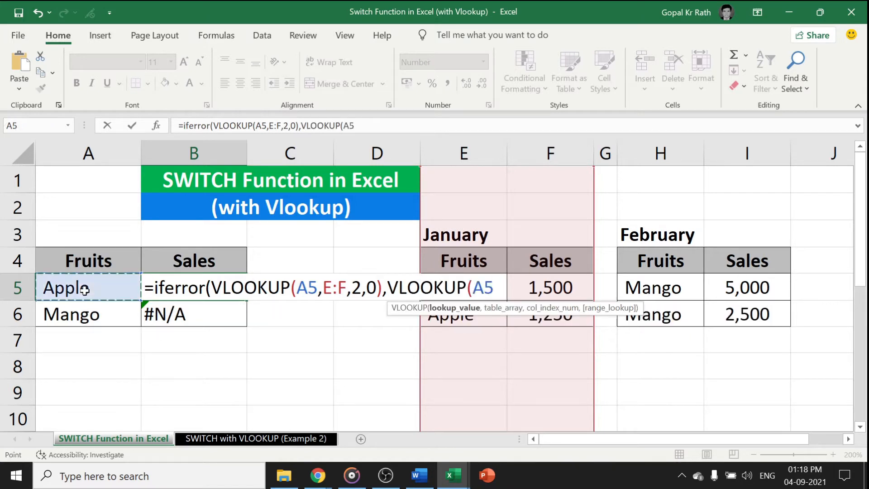
pyautogui.write(',')
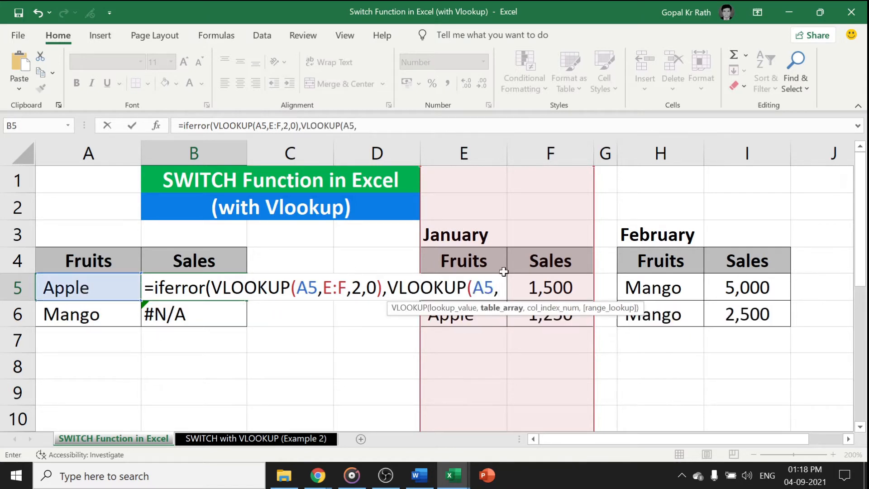
pyautogui.moveTo(661, 153); pyautogui.dragTo(721, 162)
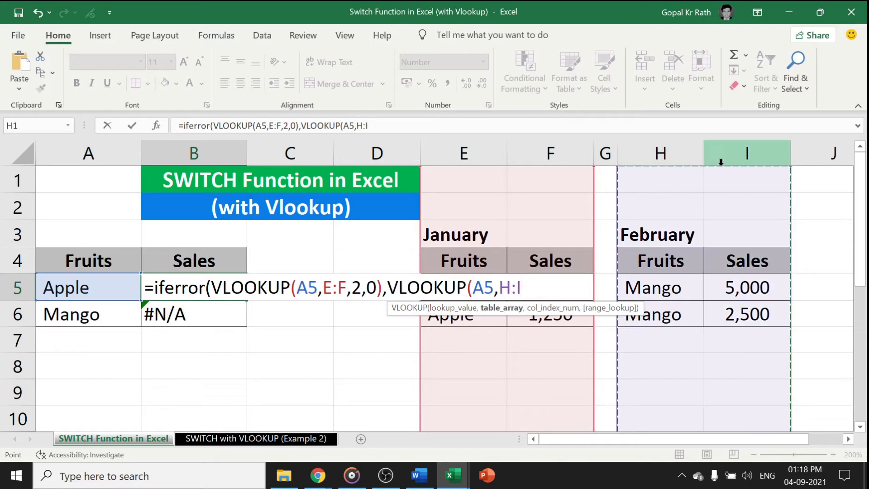
pyautogui.write(',2,0')
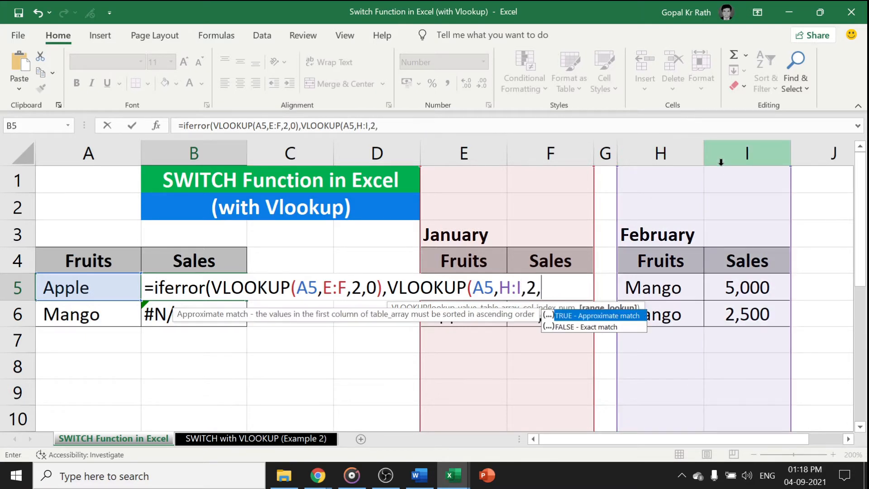
pyautogui.write('))')
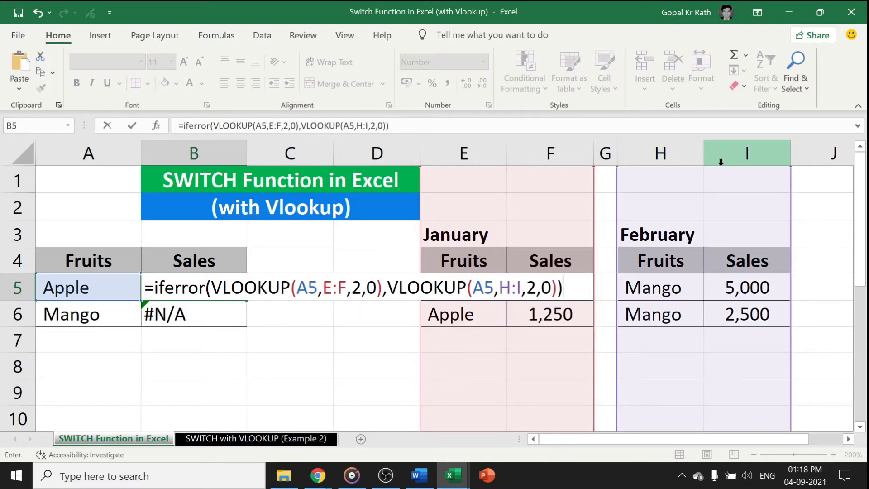
pyautogui.press('Return')
pyautogui.hotkey('ctrl', 'd')
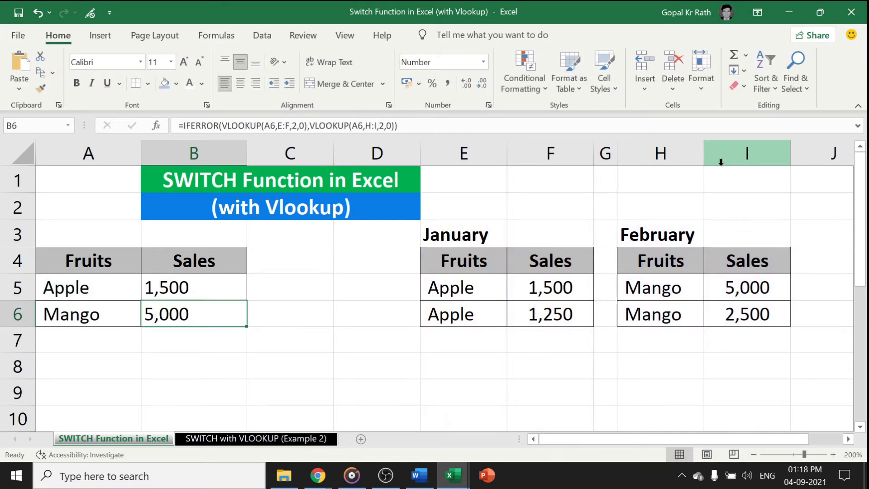
# Check the formula results in B5:B6 and clear both Sales cells
pyautogui.moveTo(169, 289); pyautogui.dragTo(170, 315)
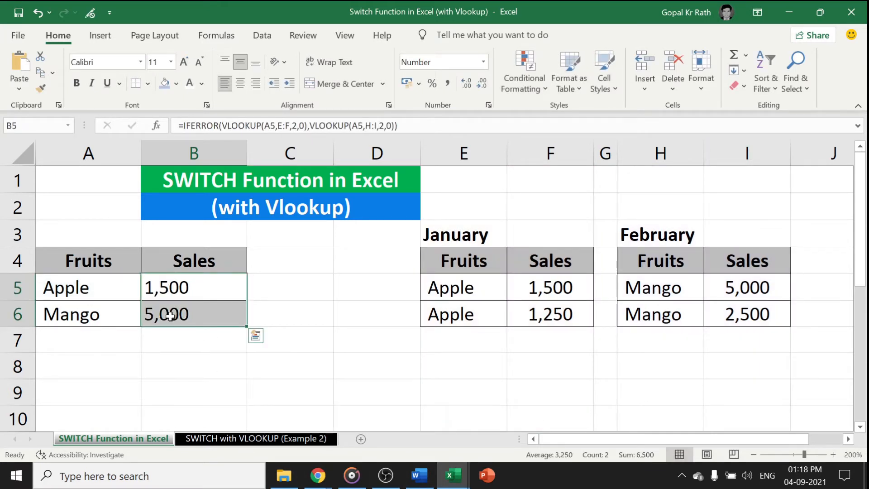
pyautogui.click(176, 287)
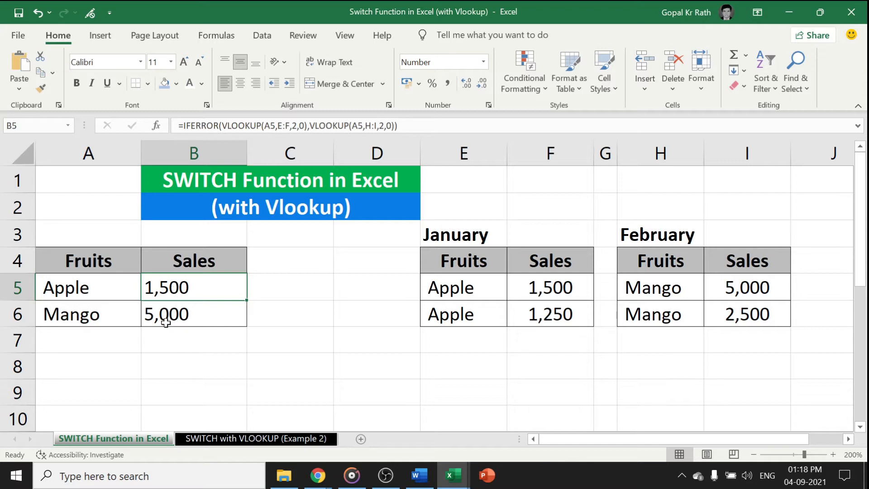
pyautogui.click(175, 312)
pyautogui.moveTo(175, 286); pyautogui.dragTo(173, 310)
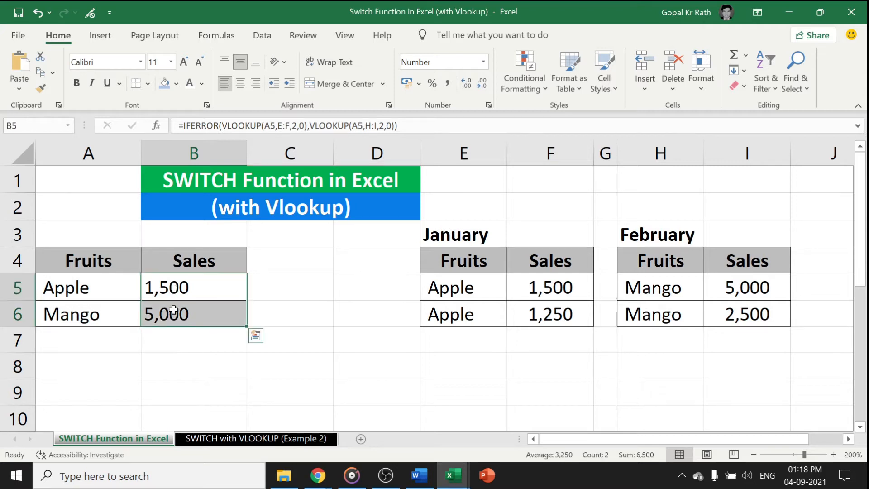
pyautogui.press('Delete')
# Begin a formula in B5 with =VLOOKUP(A5,SWITCH(A5, so that SWITCH supplies the table array based on the fruit in A5
pyautogui.click(175, 287)
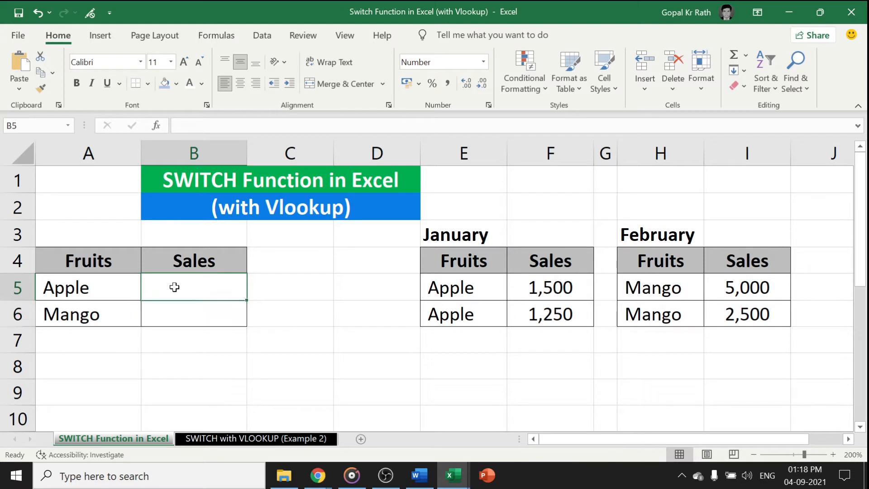
pyautogui.write('=')
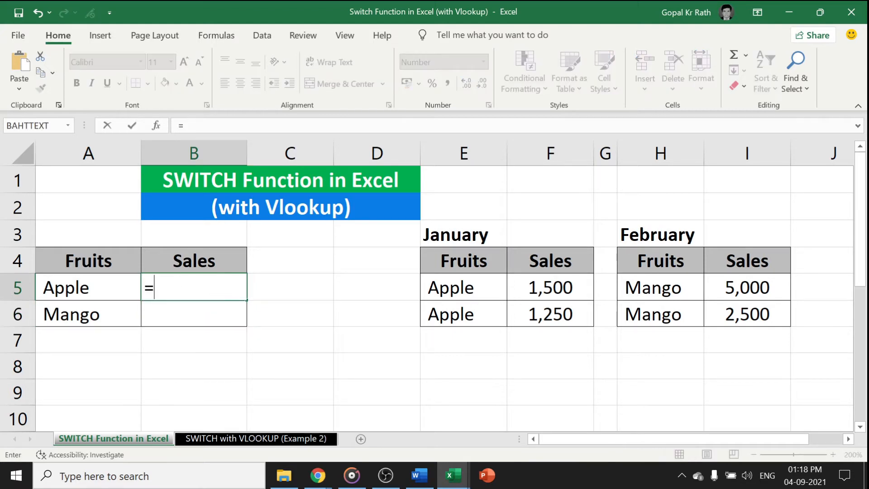
pyautogui.write('vl')
pyautogui.press('Tab')
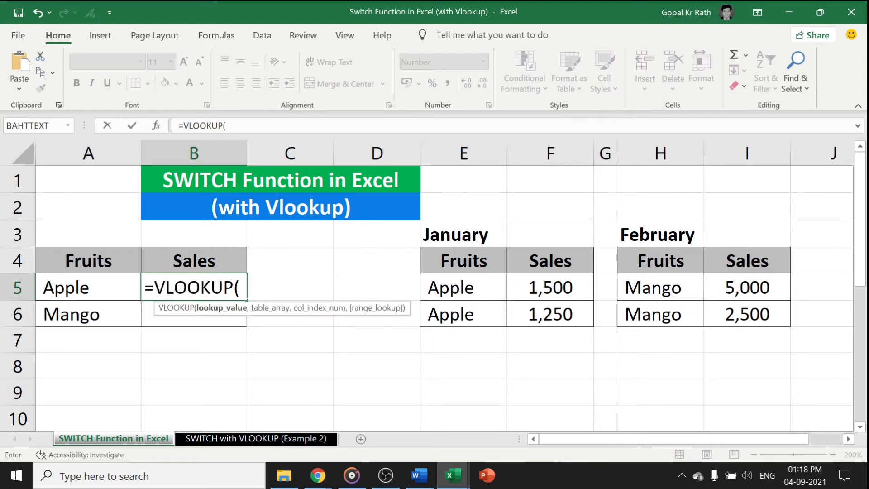
pyautogui.click(69, 290)
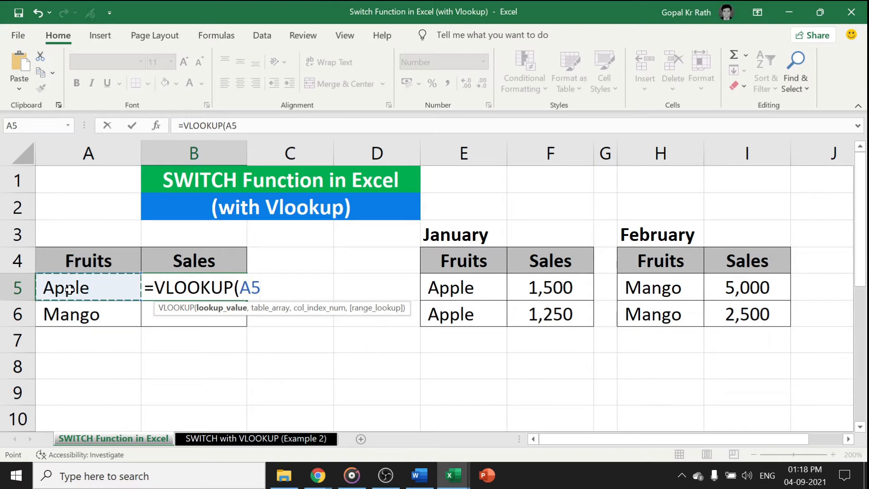
pyautogui.write(',')
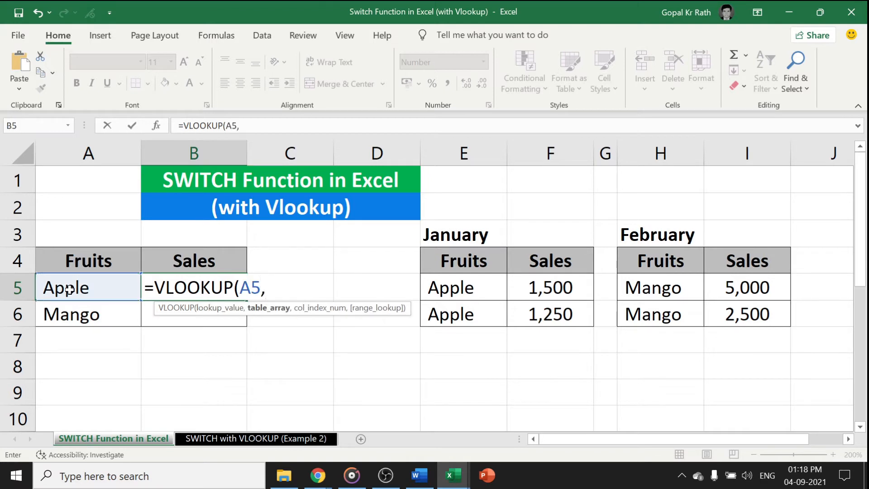
pyautogui.write('switch')
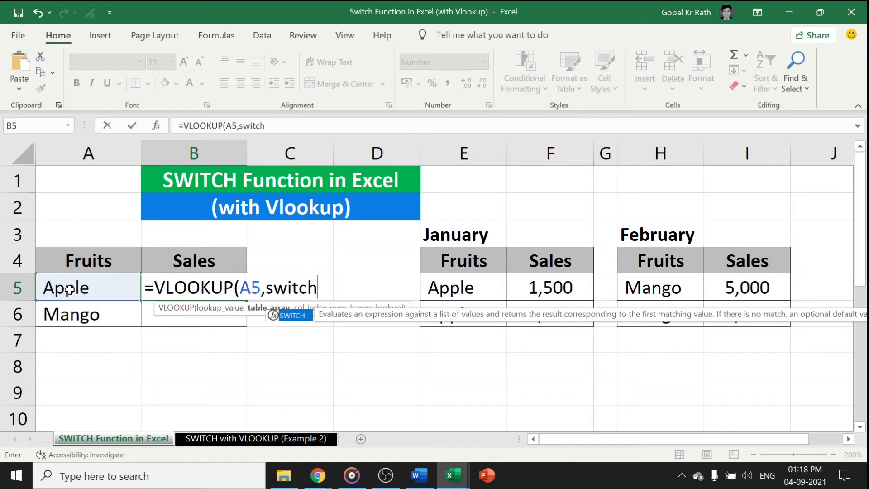
pyautogui.press('Tab')
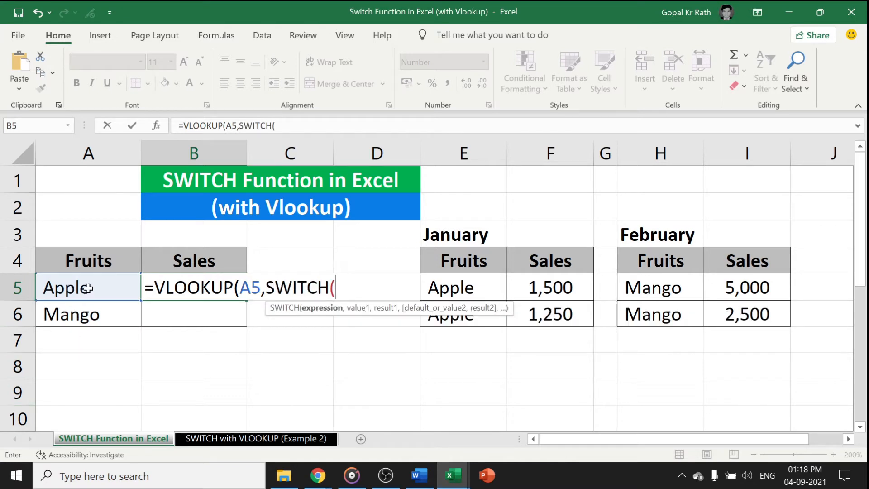
pyautogui.click(87, 289)
pyautogui.write(',')
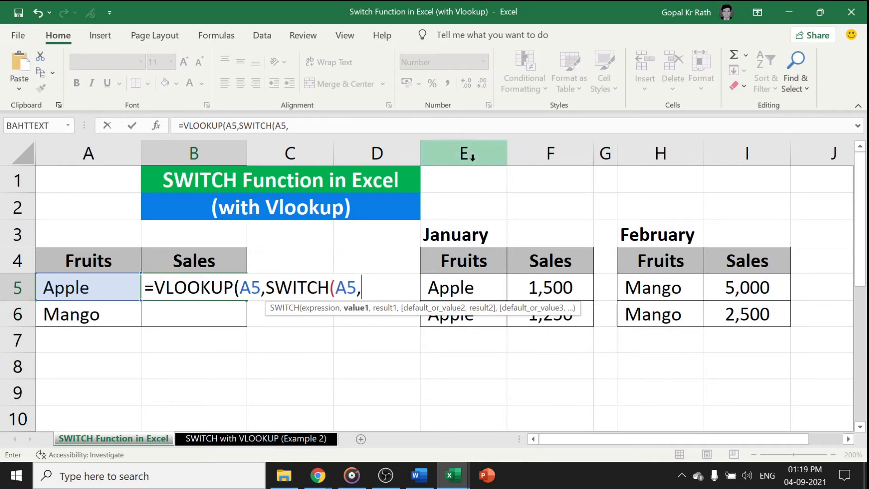
pyautogui.moveTo(476, 156); pyautogui.dragTo(561, 163)
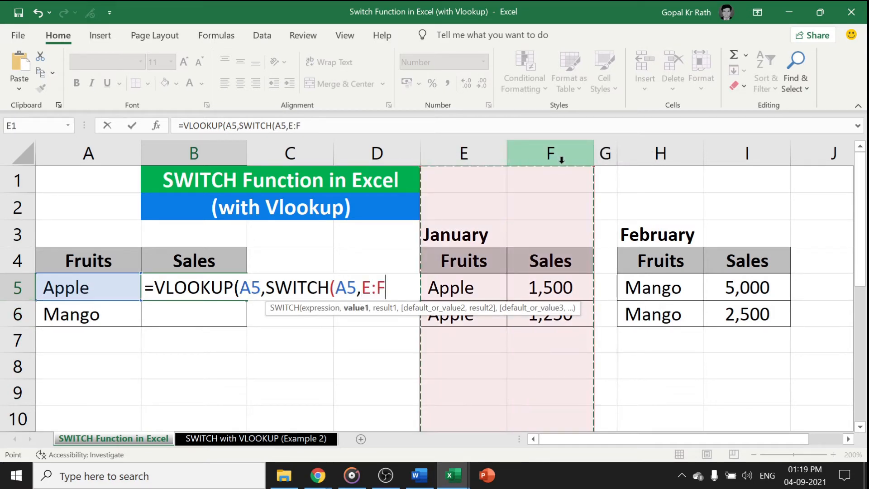
pyautogui.write(',')
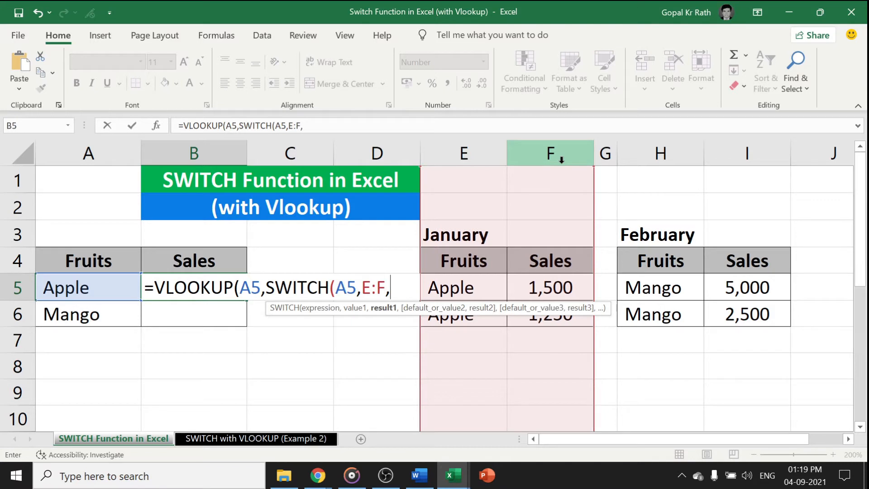
pyautogui.press('BackSpace')
pyautogui.press('BackSpace')
pyautogui.press('BackSpace')
pyautogui.press('BackSpace')
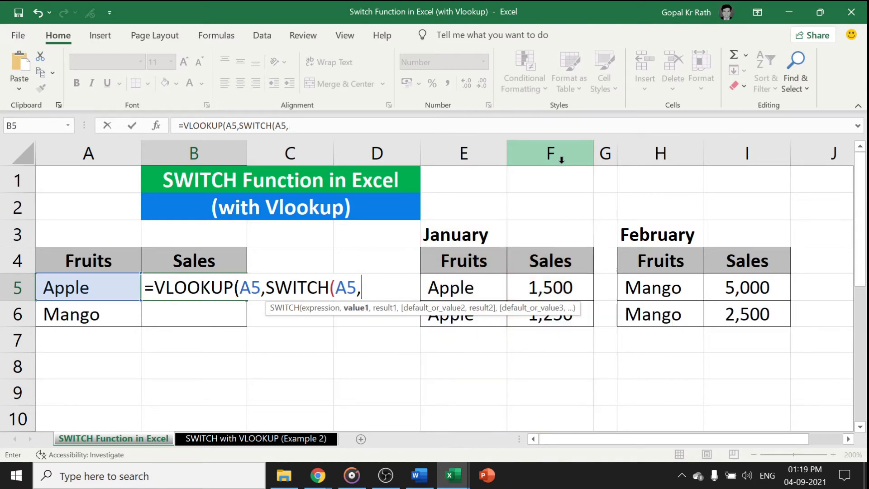
# Add "Apple" as the first SWITCH value in B5, with the January columns E:F as its result
pyautogui.write('"App')
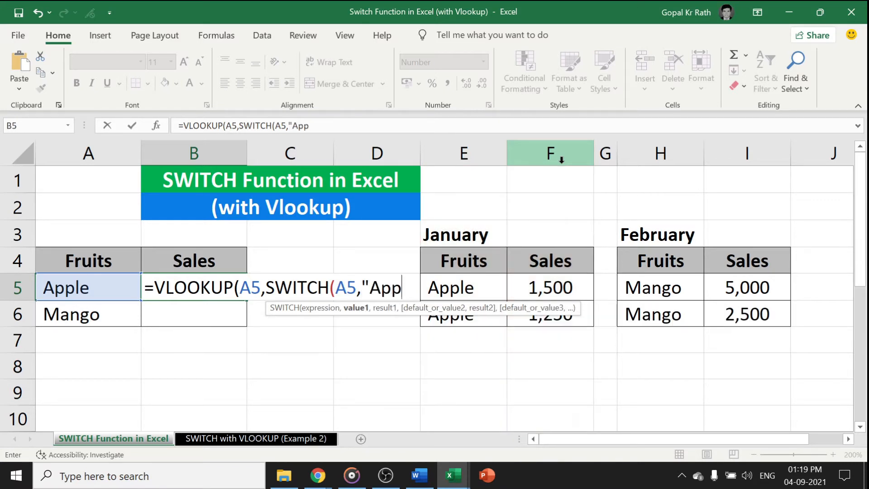
pyautogui.write('le",')
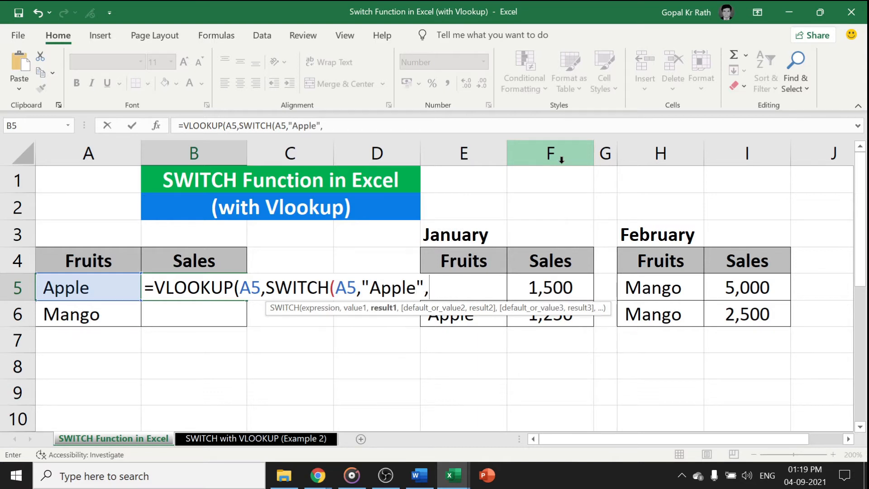
pyautogui.moveTo(456, 259); pyautogui.dragTo(553, 308)
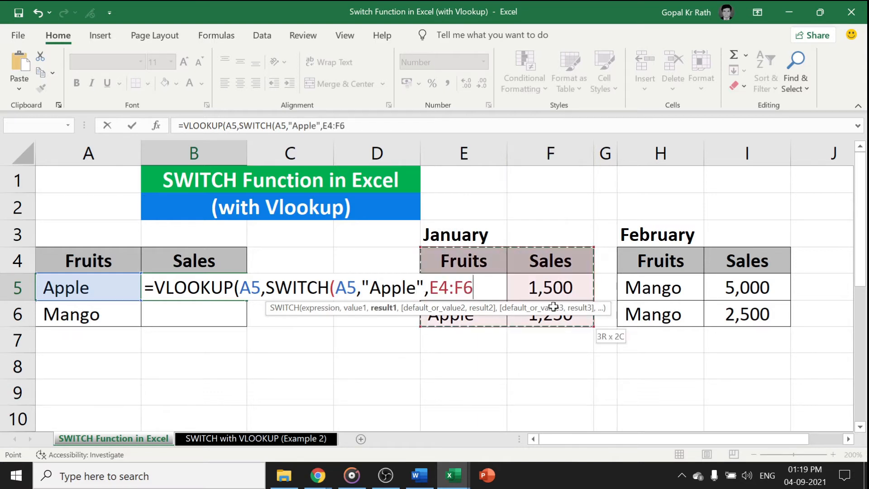
pyautogui.moveTo(494, 154); pyautogui.dragTo(538, 154)
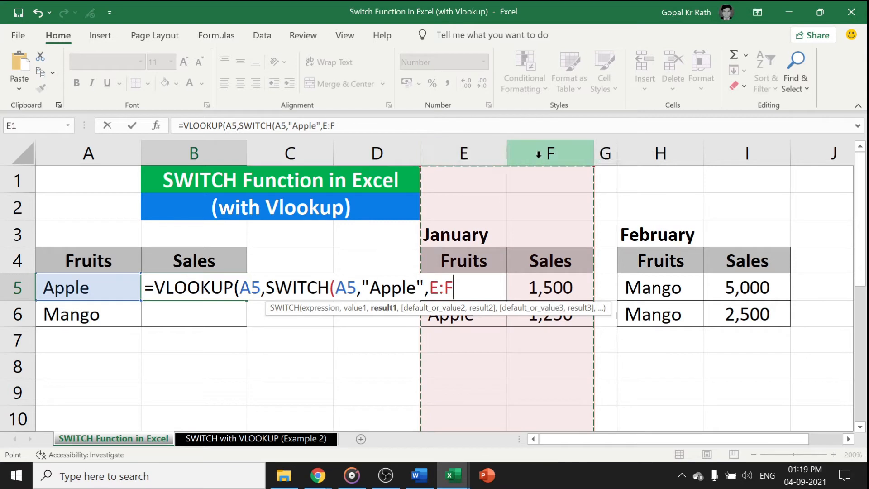
pyautogui.write(',')
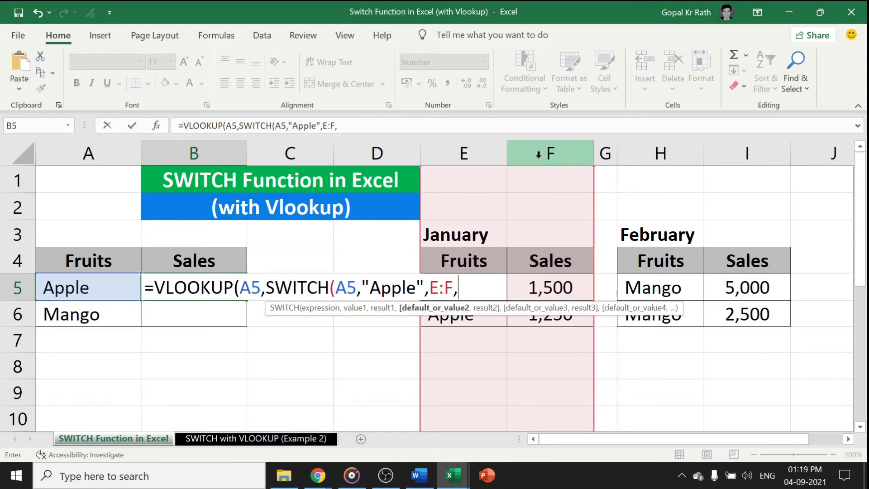
pyautogui.write('"Mang')
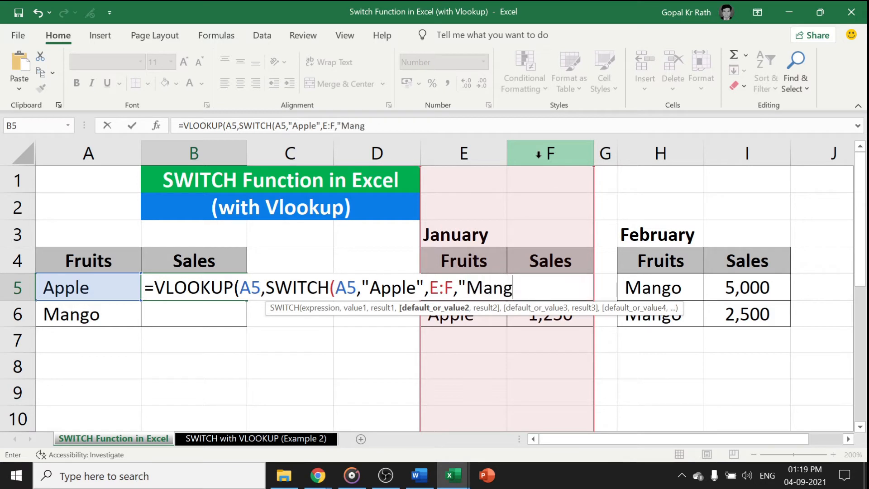
pyautogui.write('o"')
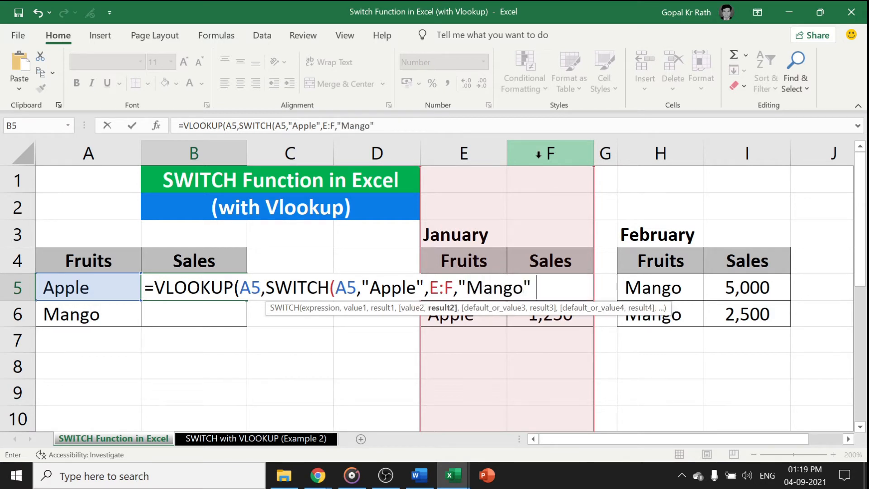
pyautogui.write(',')
# Add "Mango" as the second SWITCH value with the February columns H:I as its result, and close the SWITCH function
pyautogui.moveTo(659, 153); pyautogui.dragTo(742, 155)
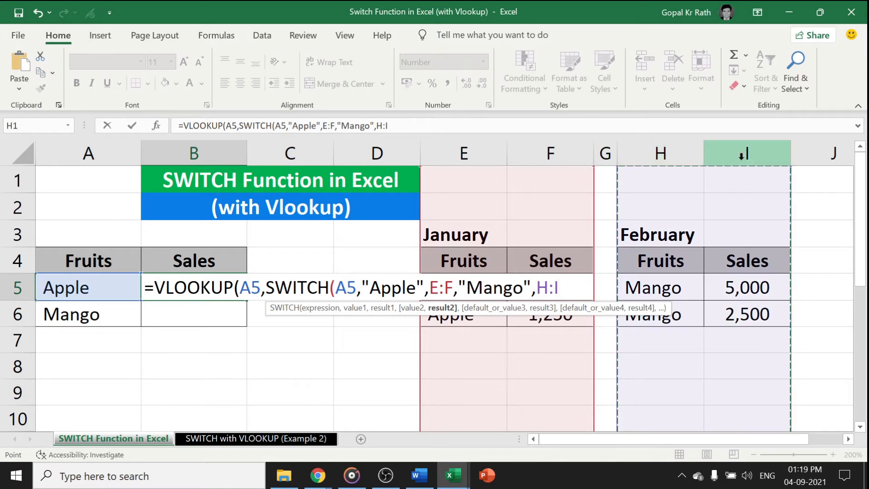
pyautogui.write(')')
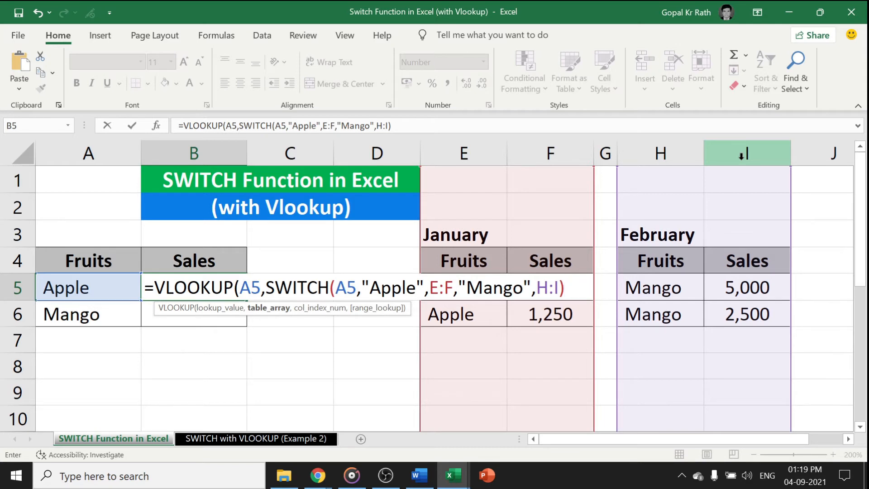
pyautogui.write(',')
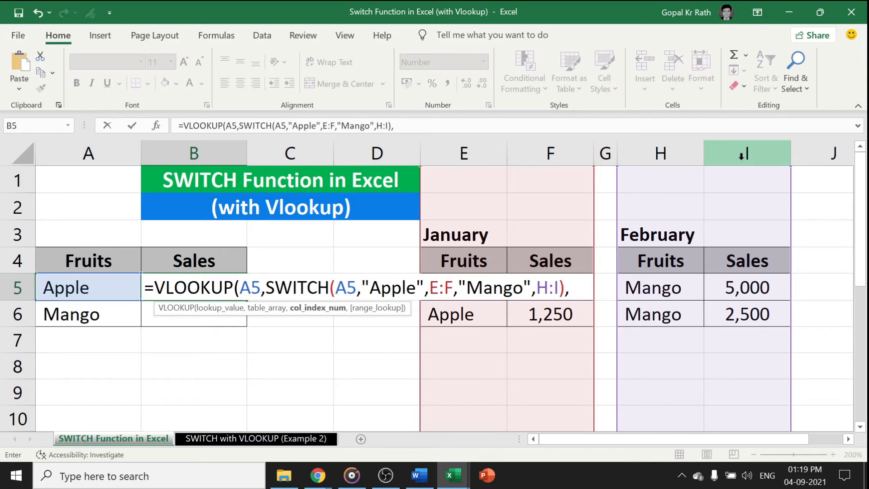
pyautogui.write('2,0')
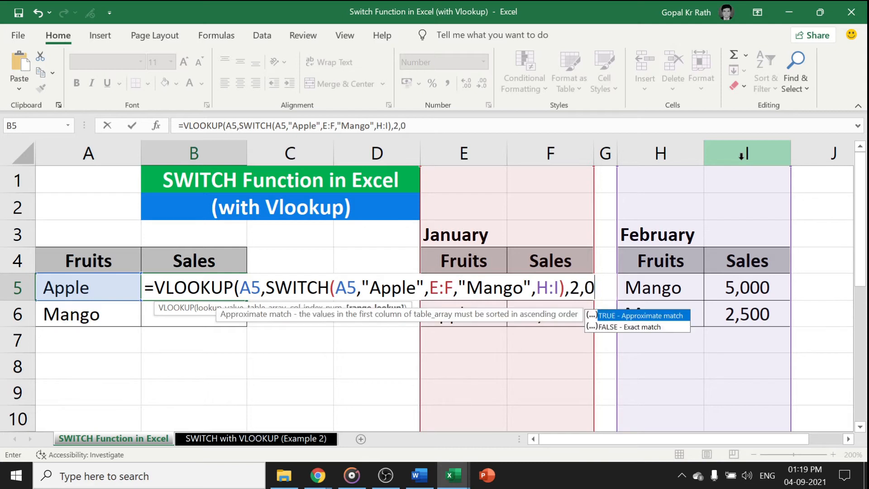
pyautogui.write(')')
# Finish the VLOOKUP in B5 with column index 2 and exact match 0, and fill the formula down to B6
pyautogui.press('Return')
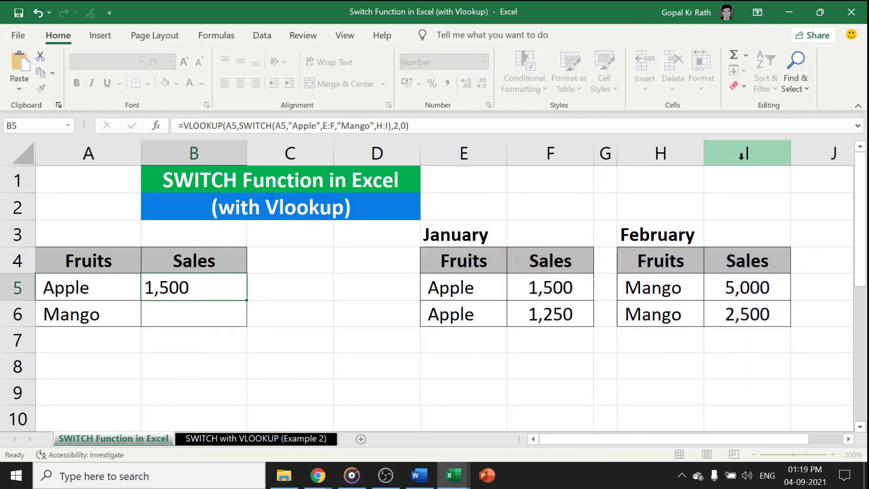
pyautogui.hotkey('ctrl', 'd')
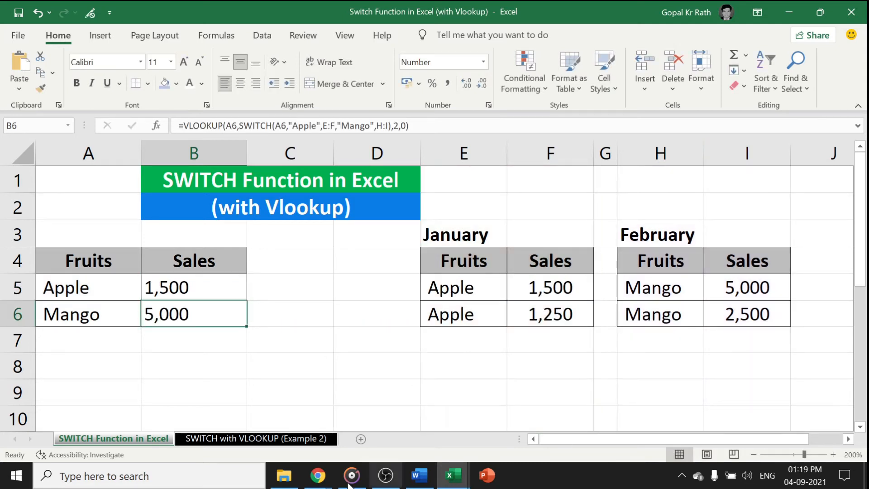
# Review the VLOOKUP and SWITCH formulas in B5 and B6, including the ranges that B5 references
pyautogui.click(175, 287)
pyautogui.click(164, 313)
pyautogui.click(171, 291)
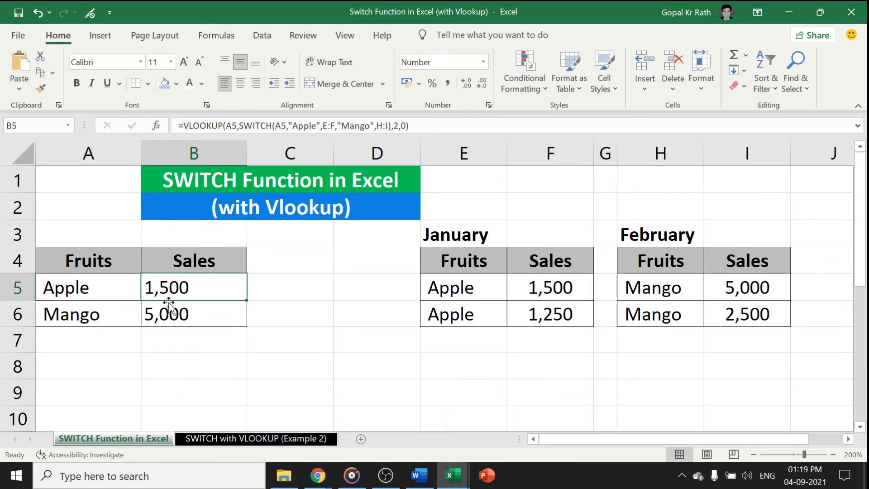
pyautogui.click(168, 312)
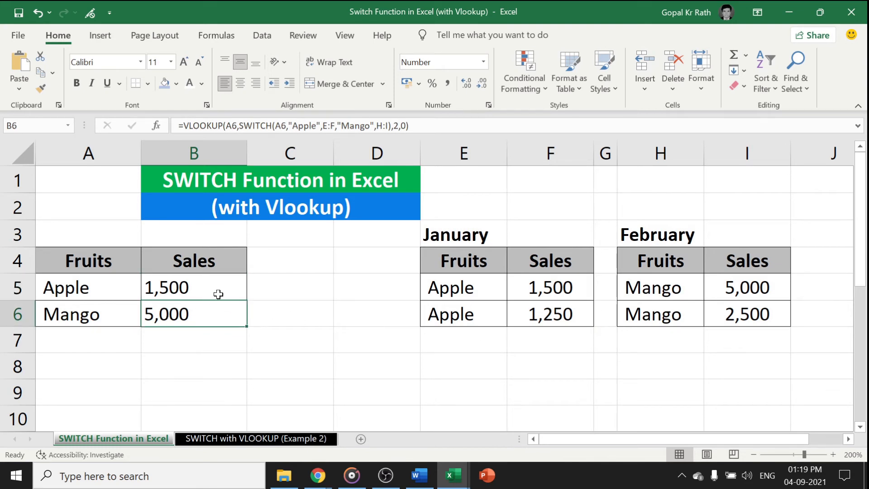
pyautogui.click(178, 285)
pyautogui.press('F2')
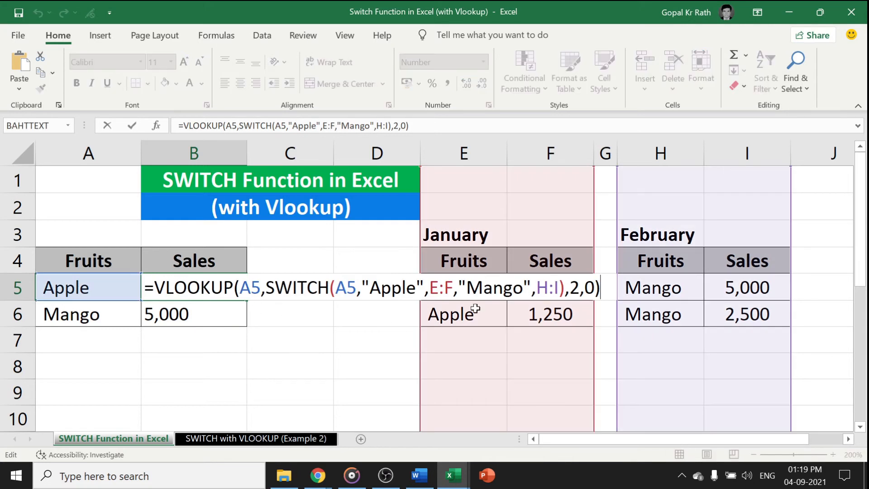
pyautogui.press('Return')
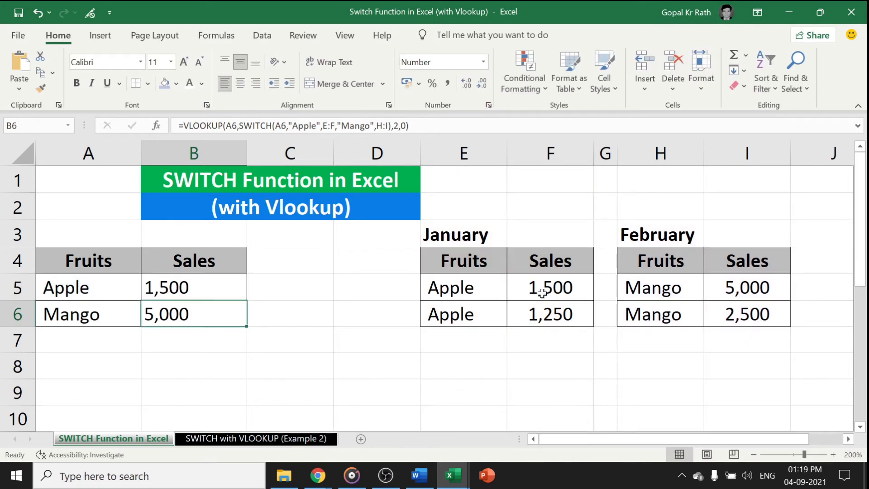
pyautogui.press('Up')
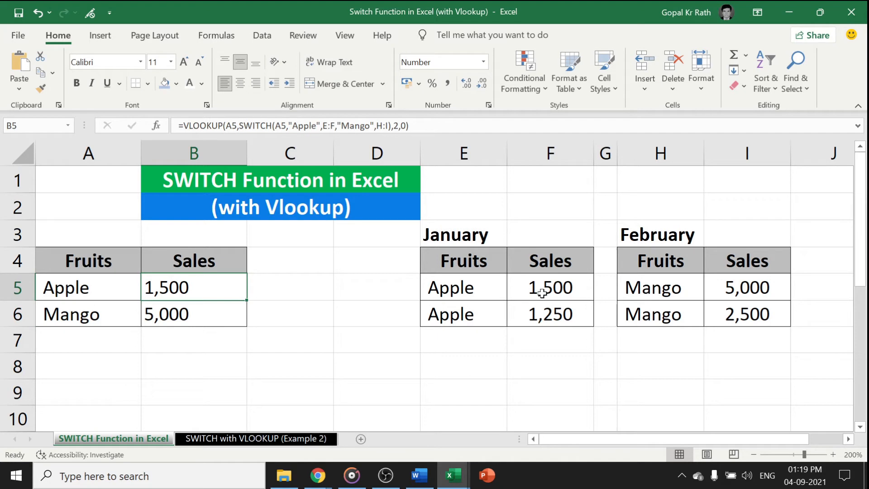
# Open the "SWITCH with VLOOKUP (Example 2)" sheet and examine the Fruits table and the Apple and Mango rate tables
pyautogui.click(248, 438)
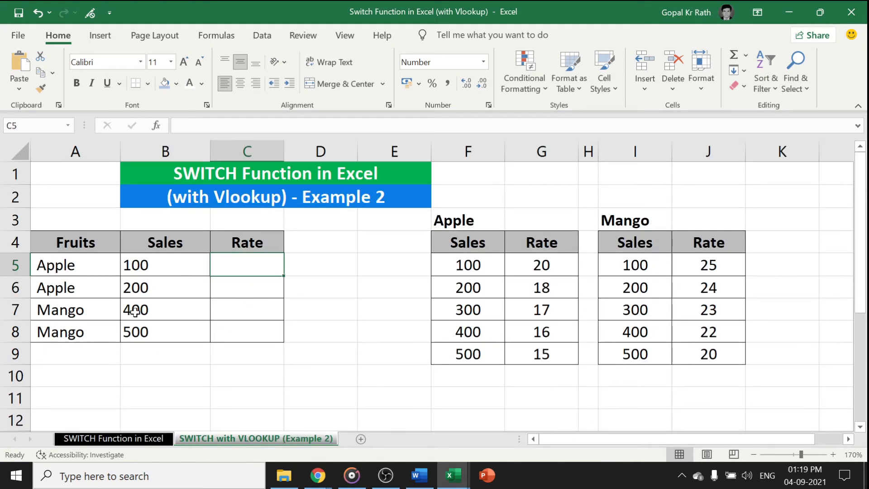
pyautogui.moveTo(70, 264); pyautogui.dragTo(68, 334)
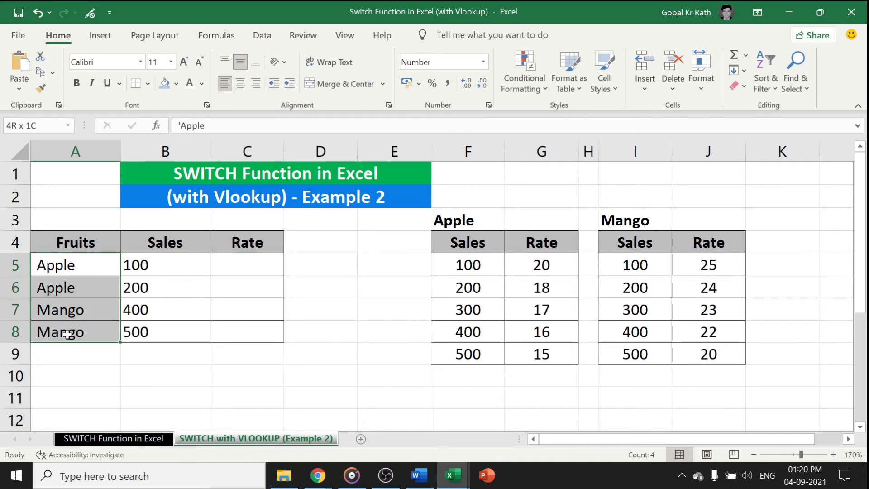
pyautogui.moveTo(136, 267); pyautogui.dragTo(217, 307)
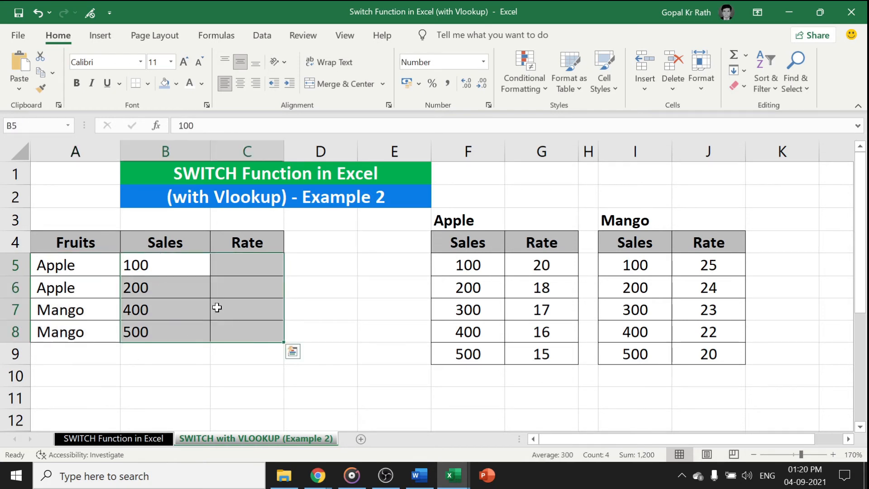
pyautogui.click(529, 271)
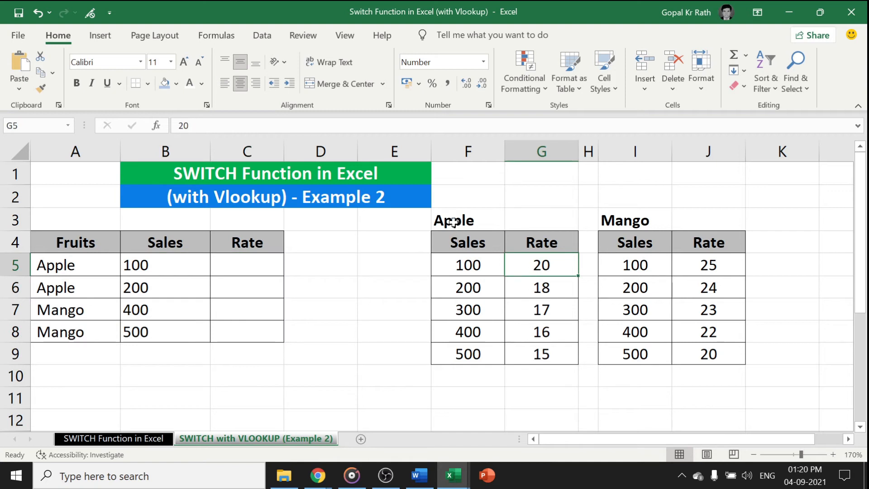
pyautogui.moveTo(453, 222); pyautogui.dragTo(542, 352)
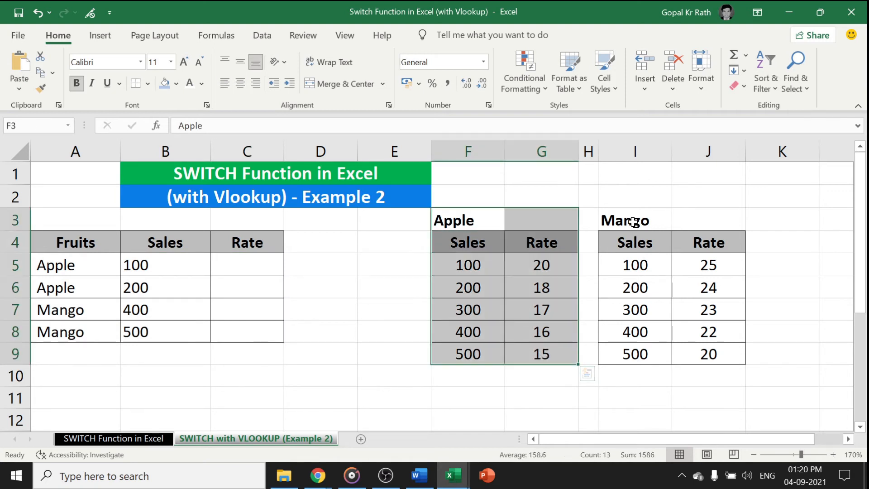
pyautogui.moveTo(633, 222); pyautogui.dragTo(693, 344)
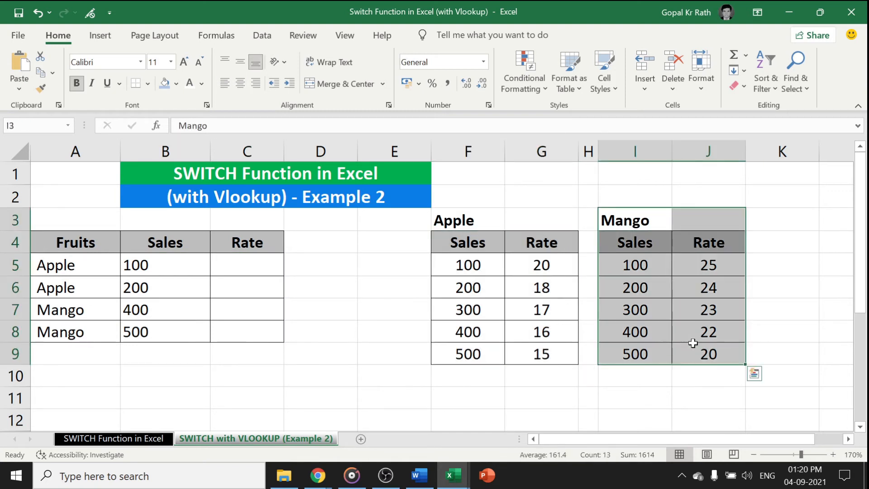
# Start a VLOOKUP in C5 with B5 as the lookup value and a nested SWITCH that evaluates A5
pyautogui.click(232, 260)
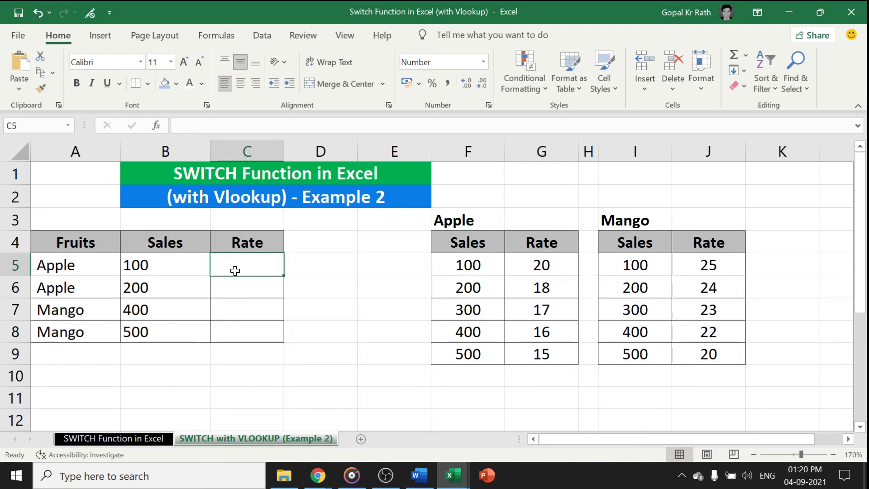
pyautogui.write('=')
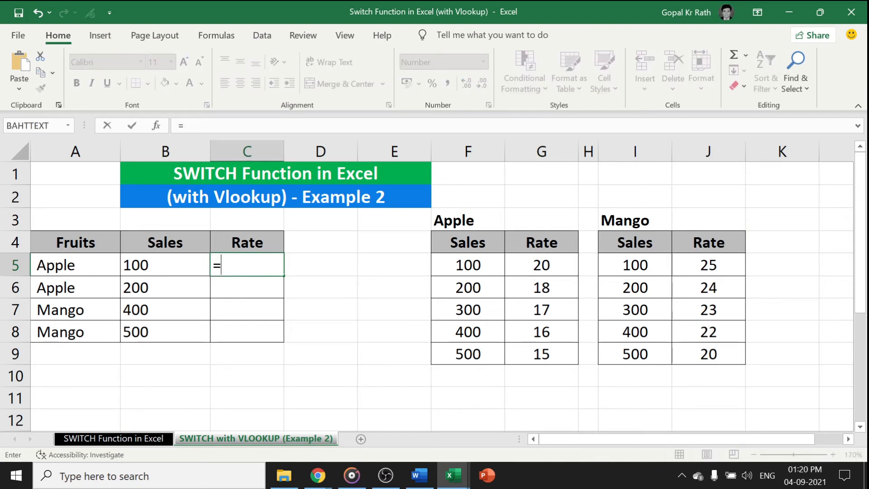
pyautogui.write('vlookup(')
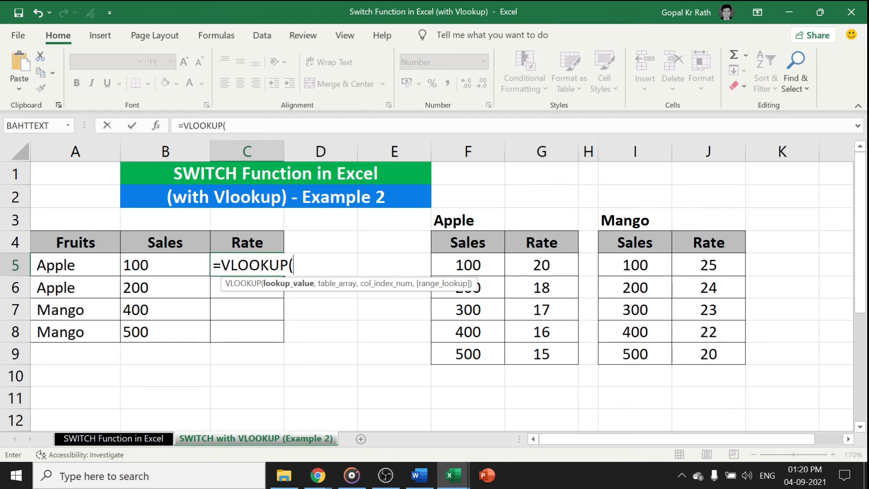
pyautogui.click(144, 265)
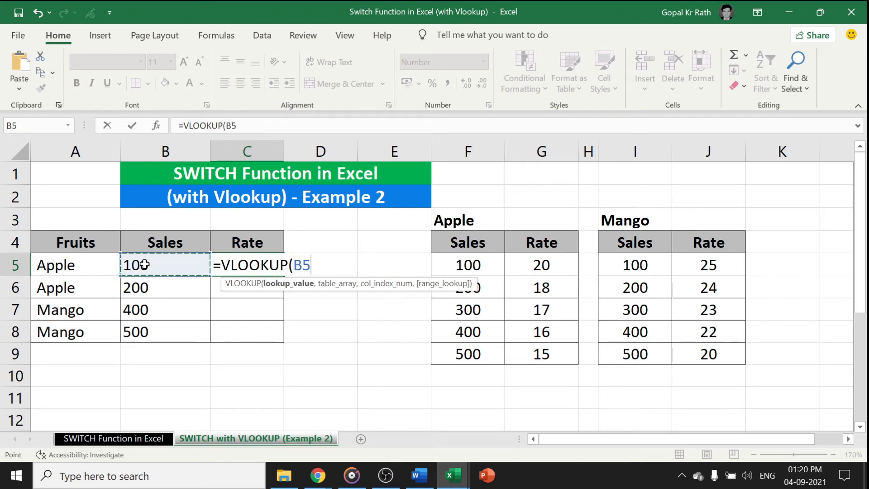
pyautogui.write(',')
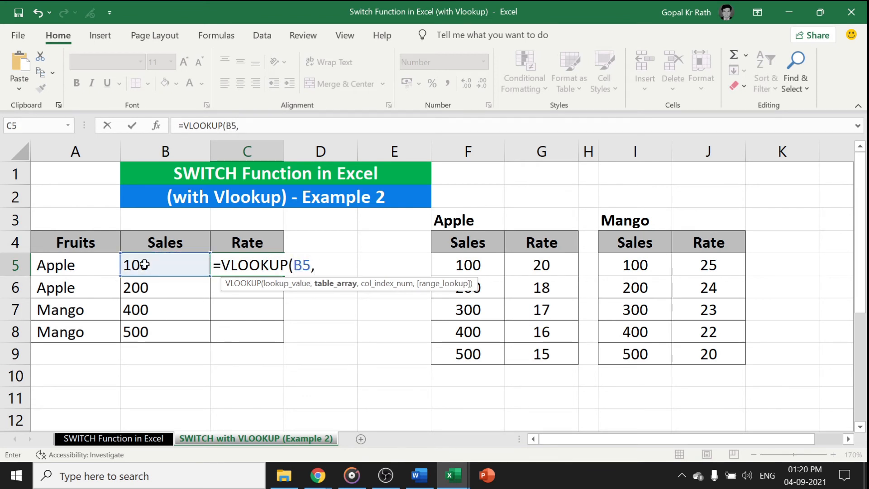
pyautogui.write('switch(')
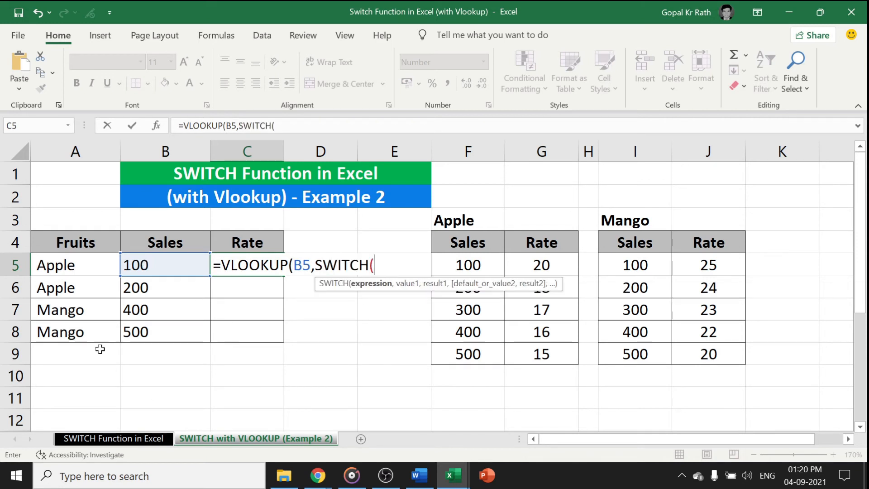
pyautogui.click(61, 267)
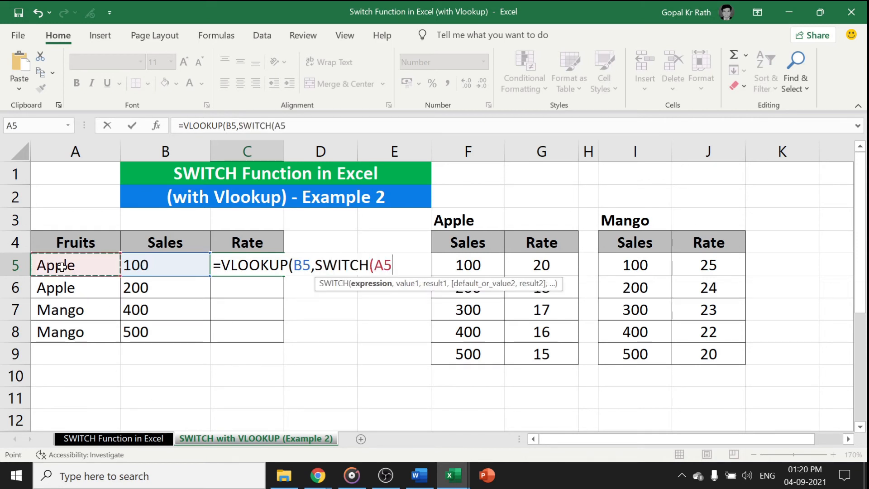
pyautogui.write(',')
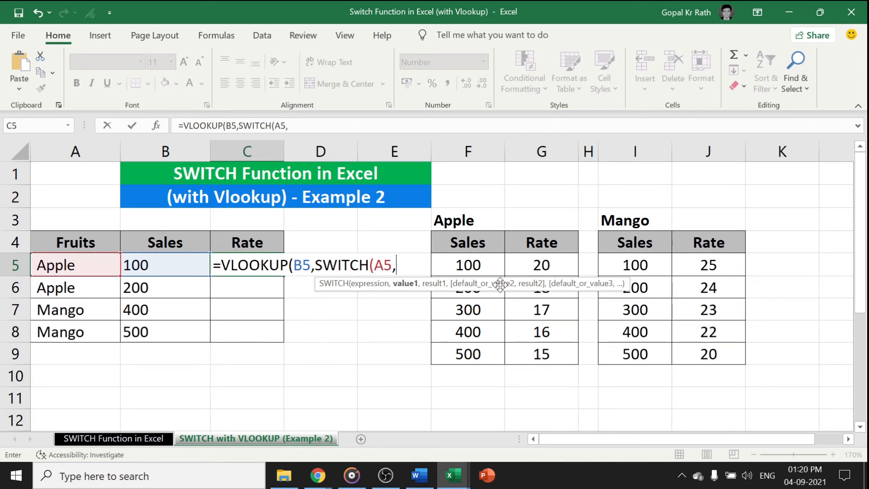
# Add the Apple columns F:G and the text "Mago" as the next arguments of the SWITCH function
pyautogui.moveTo(468, 153); pyautogui.dragTo(543, 153)
pyautogui.write(',')
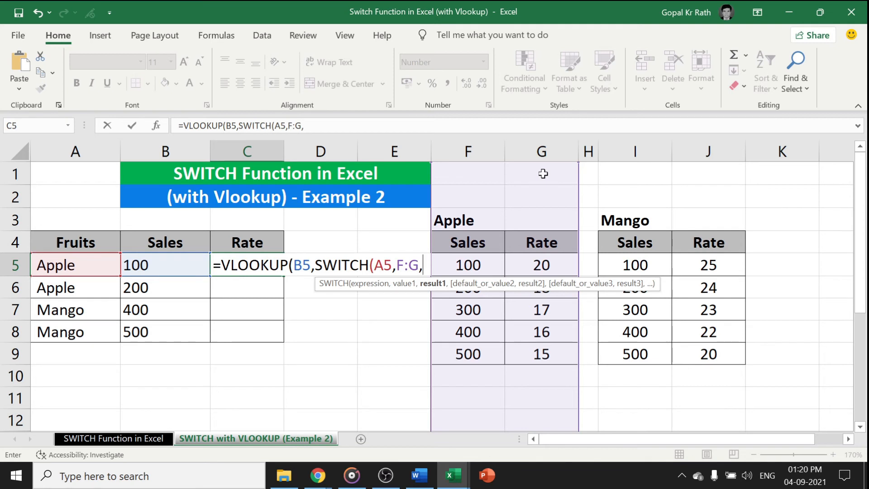
pyautogui.write('"')
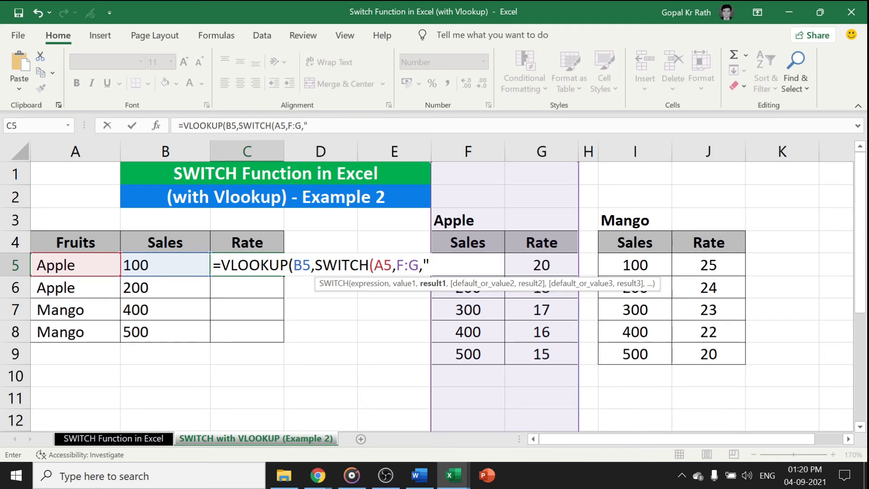
pyautogui.write('Mago",')
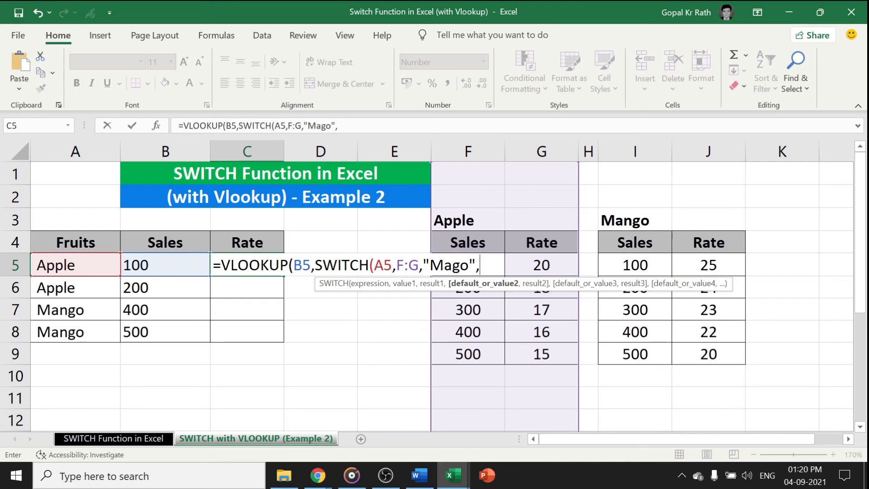
# Insert "Apple" as the first SWITCH value, ahead of the F:G range
pyautogui.moveTo(392, 265); pyautogui.dragTo(374, 266)
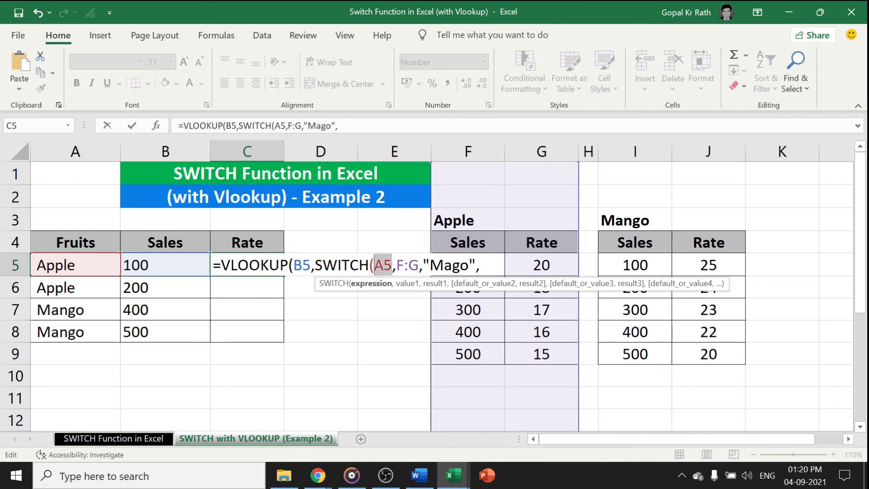
pyautogui.click(396, 265)
pyautogui.write('"App')
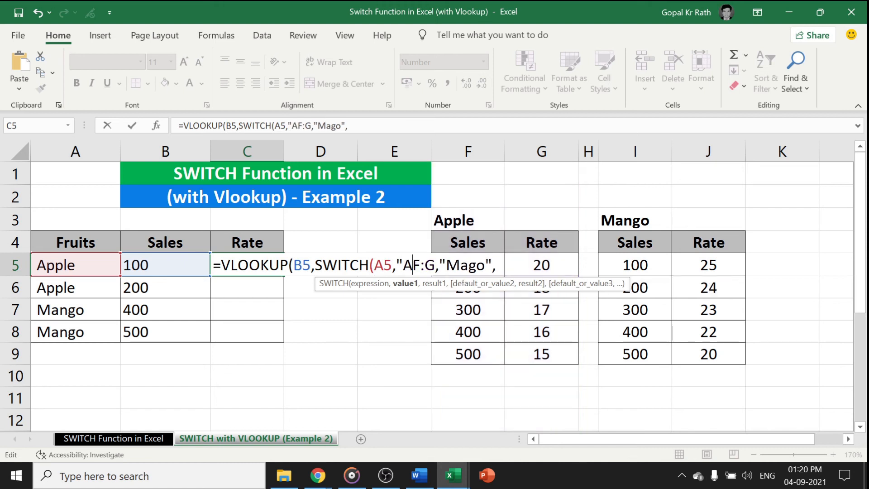
pyautogui.write('le"')
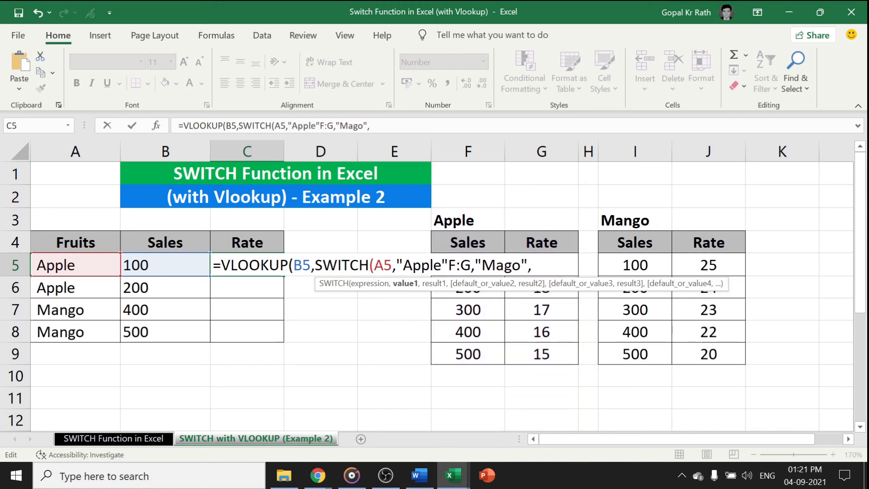
pyautogui.write(',')
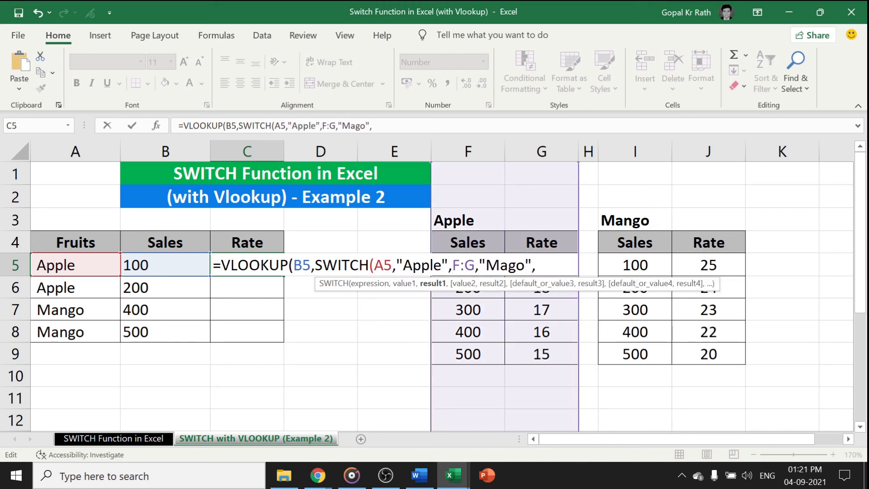
# Add the Mango columns I:J as the second SWITCH result and complete the VLOOKUP with column index 2 and exact match 0
pyautogui.press('End')
pyautogui.moveTo(661, 152); pyautogui.dragTo(708, 151)
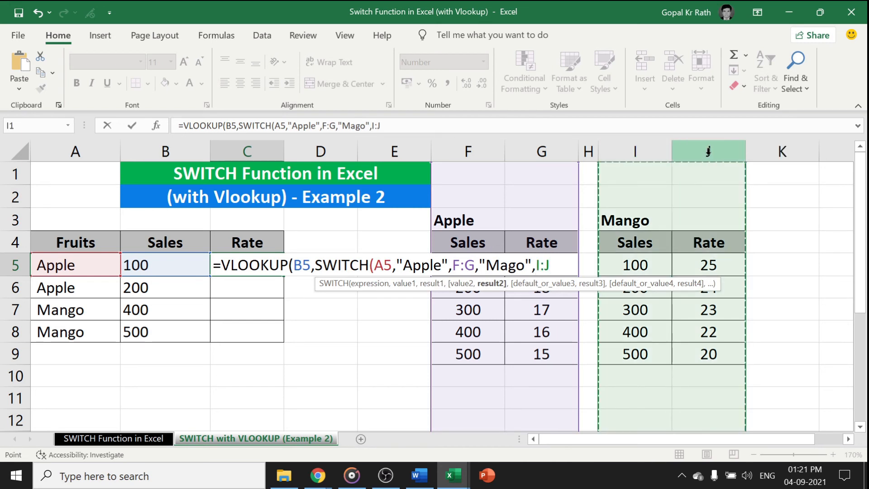
pyautogui.write(')')
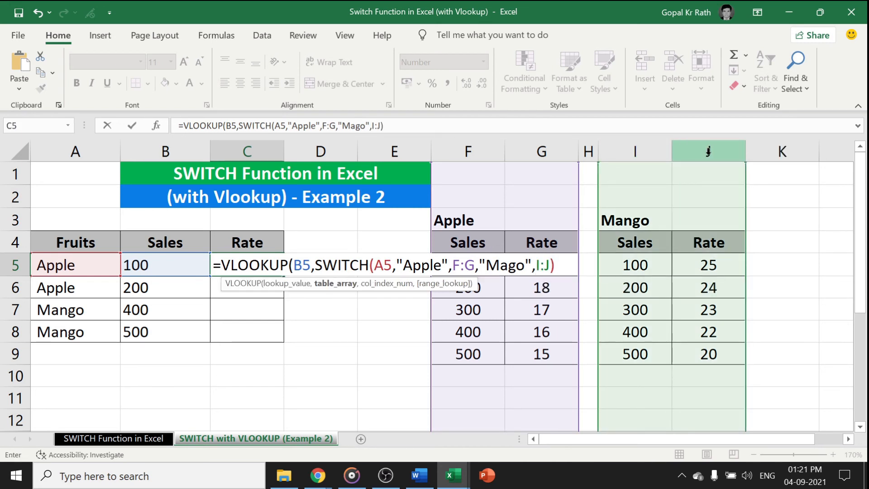
pyautogui.write(',2,0')
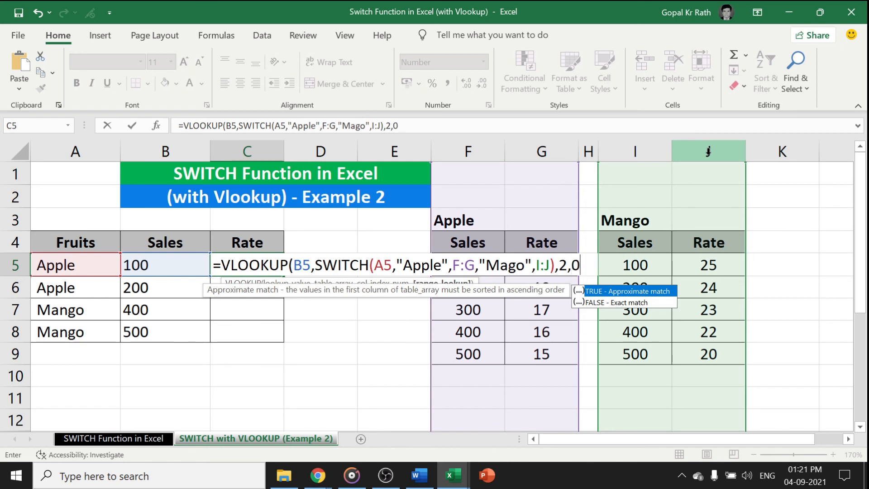
pyautogui.write(')')
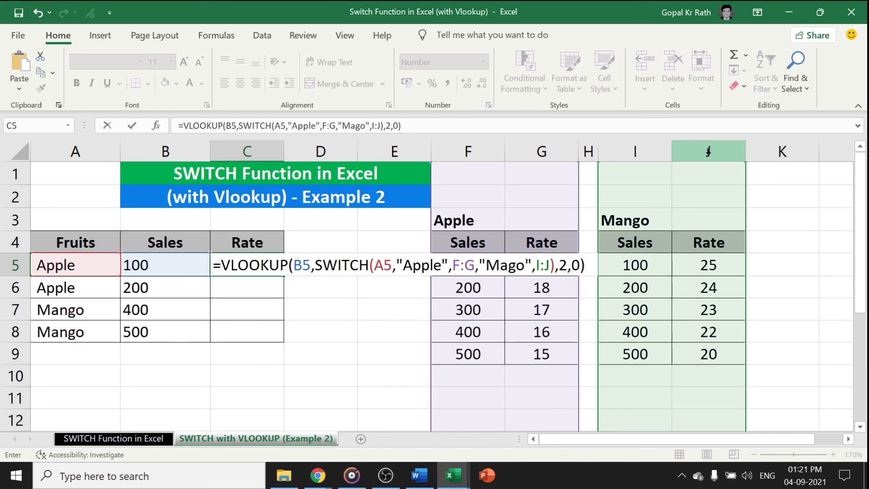
pyautogui.press('Return')
# Fill the C5 formula down to C8
pyautogui.press('Up')
pyautogui.hotkey('shift', 'Down')
pyautogui.hotkey('shift', 'Down')
pyautogui.hotkey('shift', 'Down')
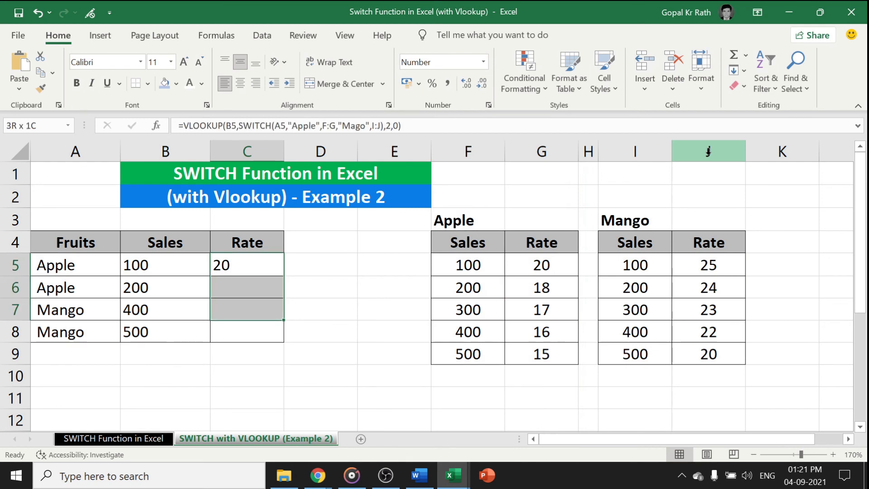
pyautogui.hotkey('ctrl', 'd')
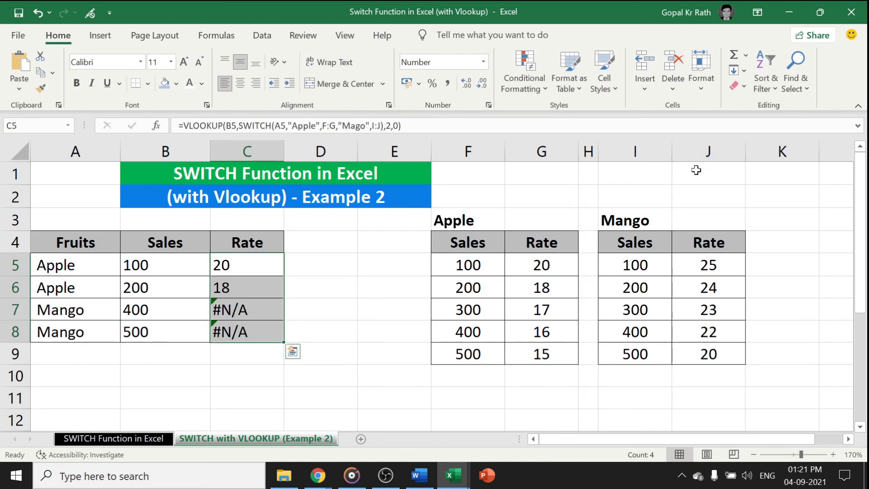
# Correct the C5 formula so the Apple range reads F4:G9 and the second SWITCH value reads "Mango"
pyautogui.click(226, 305)
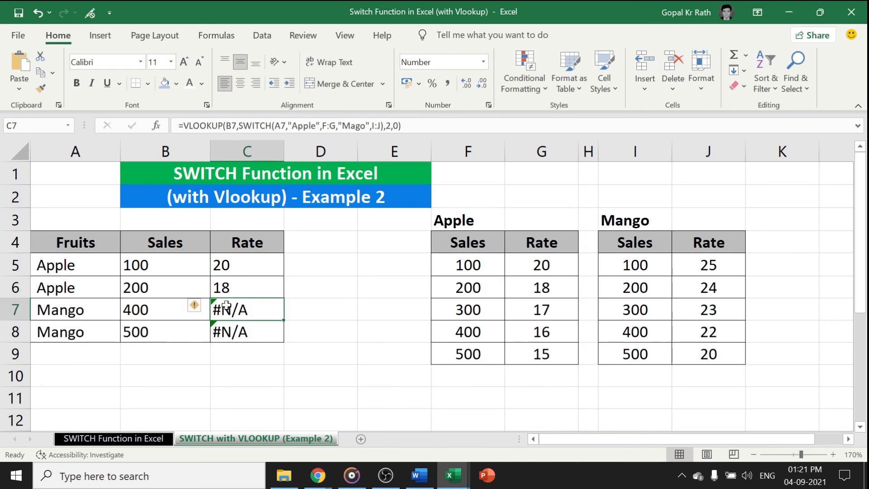
pyautogui.click(229, 265)
pyautogui.press('F2')
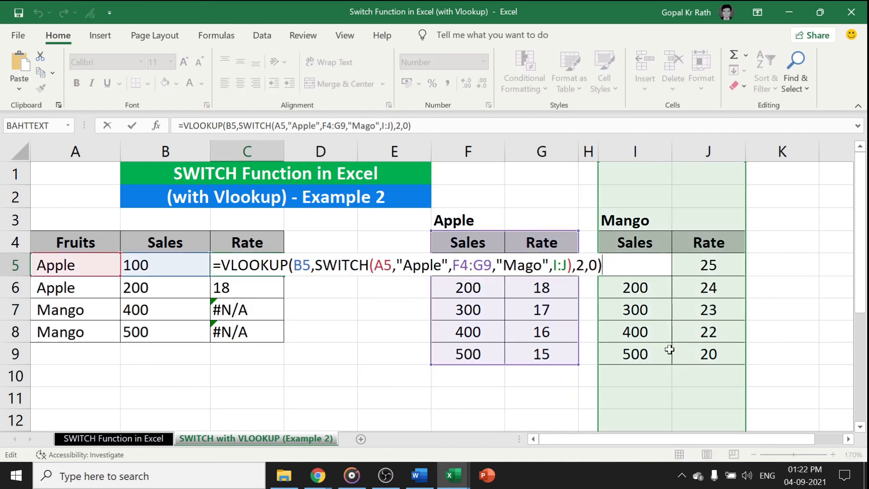
pyautogui.click(525, 264)
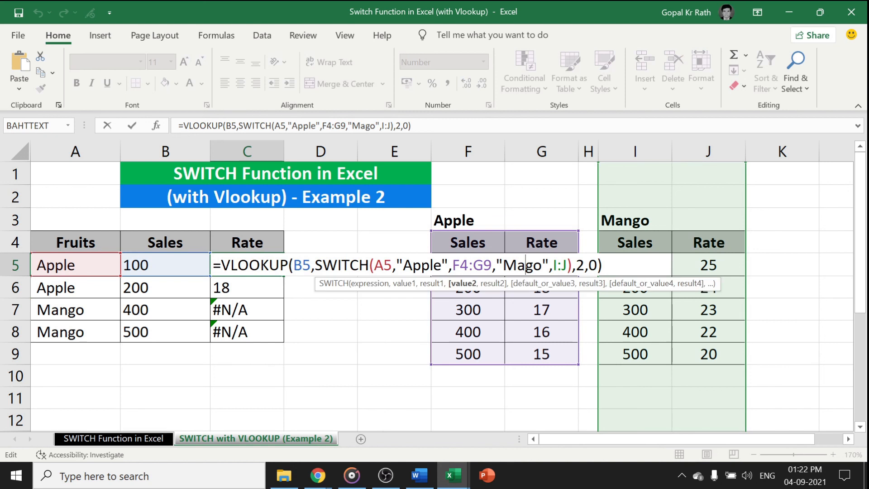
pyautogui.write('n')
pyautogui.press('Return')
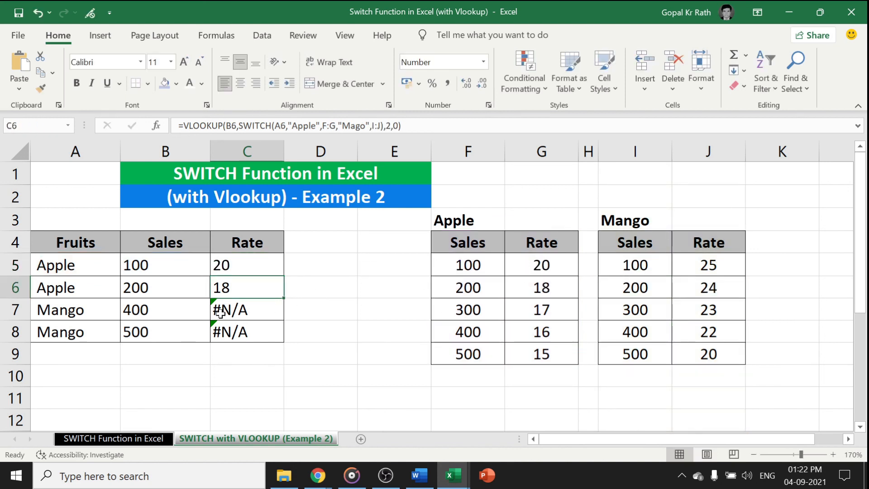
# Fill the corrected formula from C5 down to C8 and check the copied formula in C7
pyautogui.moveTo(224, 266); pyautogui.dragTo(232, 328)
pyautogui.hotkey('ctrl', 'd')
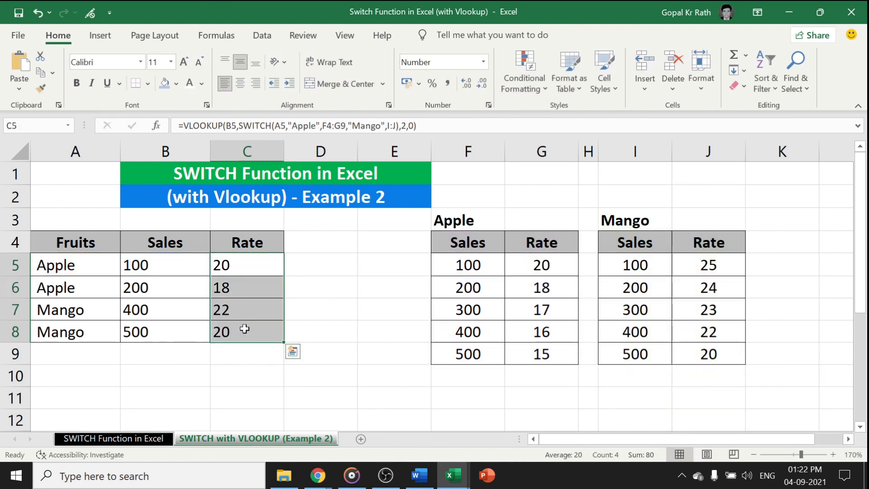
pyautogui.moveTo(235, 264); pyautogui.dragTo(237, 326)
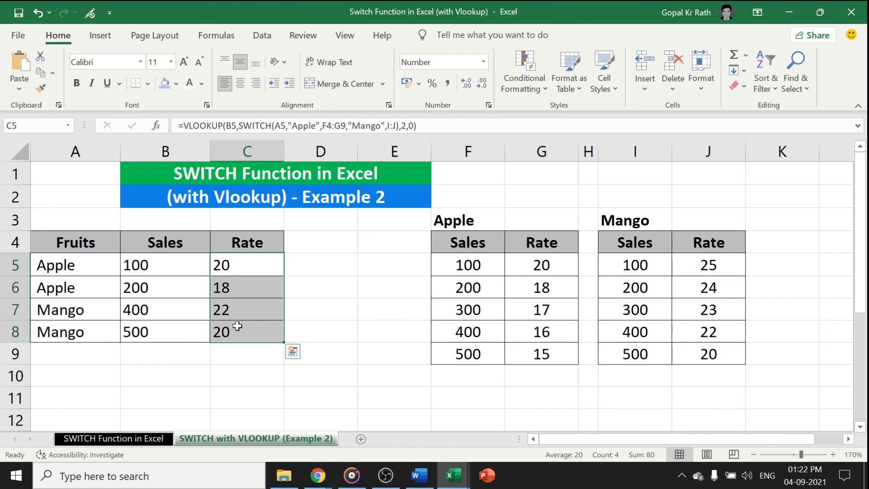
pyautogui.click(241, 305)
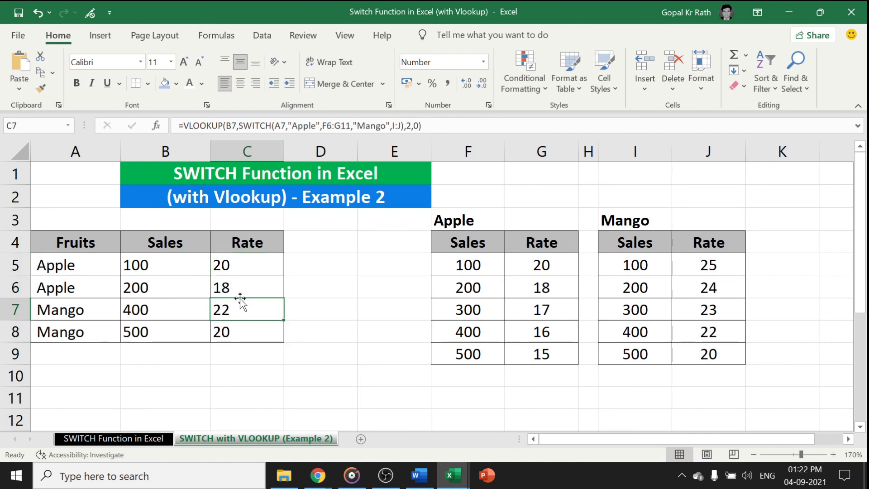